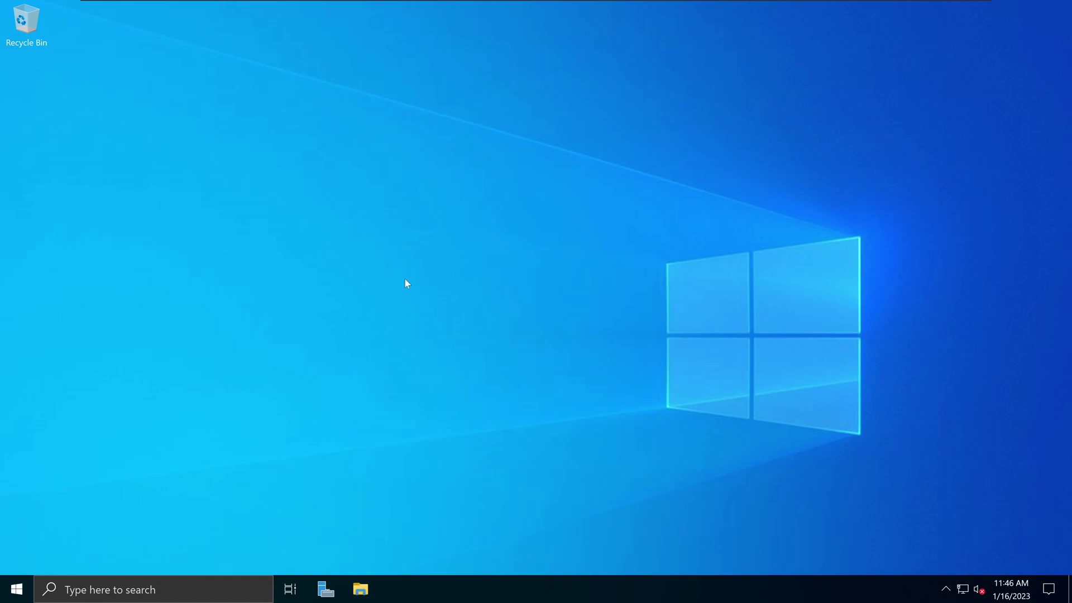
- Switch the VMware view to the Windows 11 Enterprise client desktop
click(468, 6)
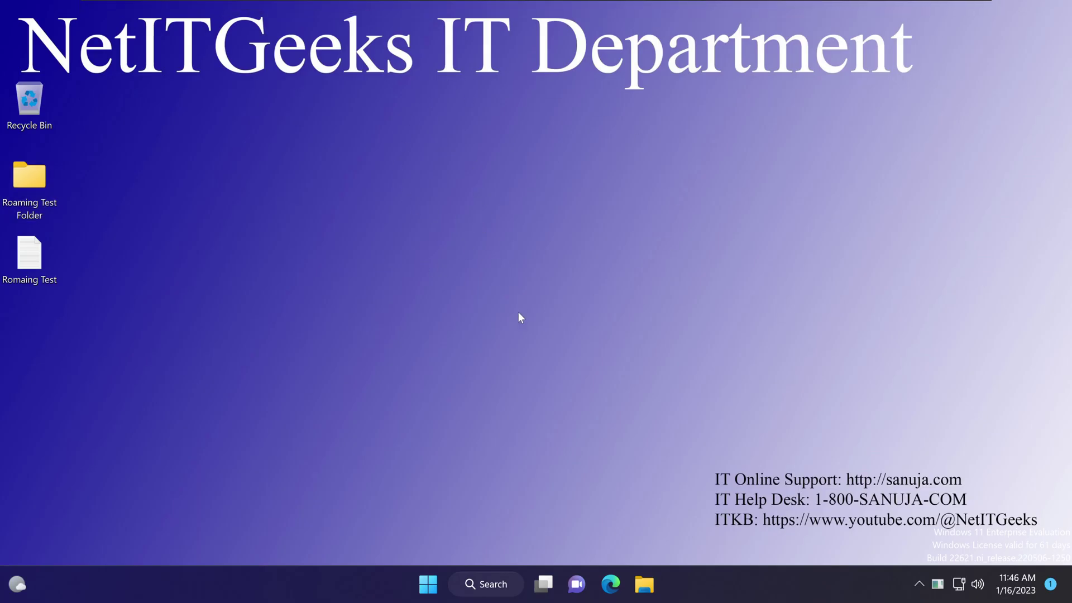
- In File Explorer, open the client's DVD Drive (D:) and its efi folder
click(646, 587)
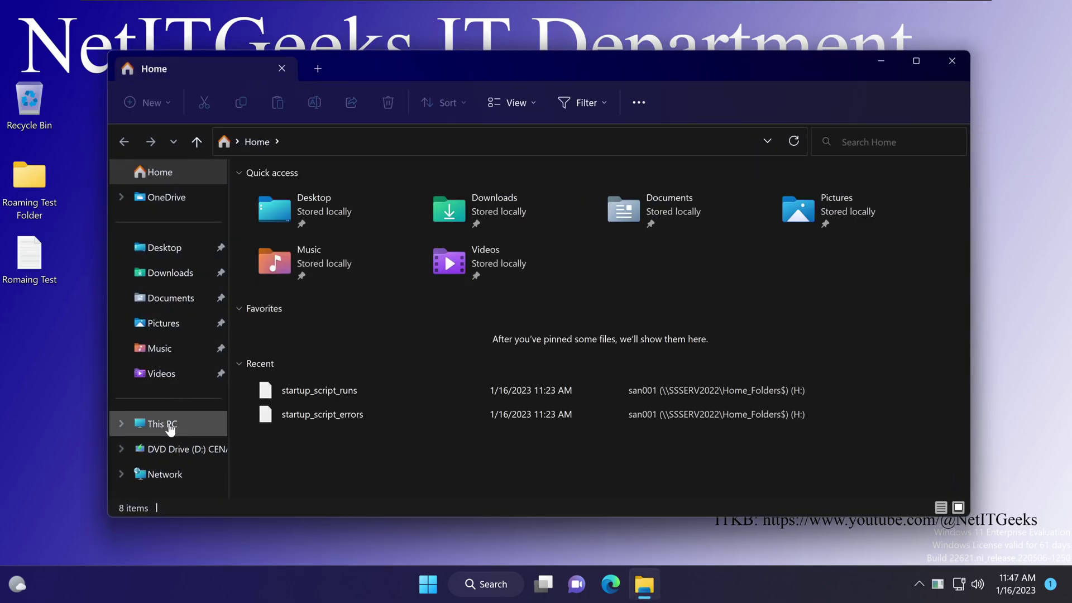
click(171, 426)
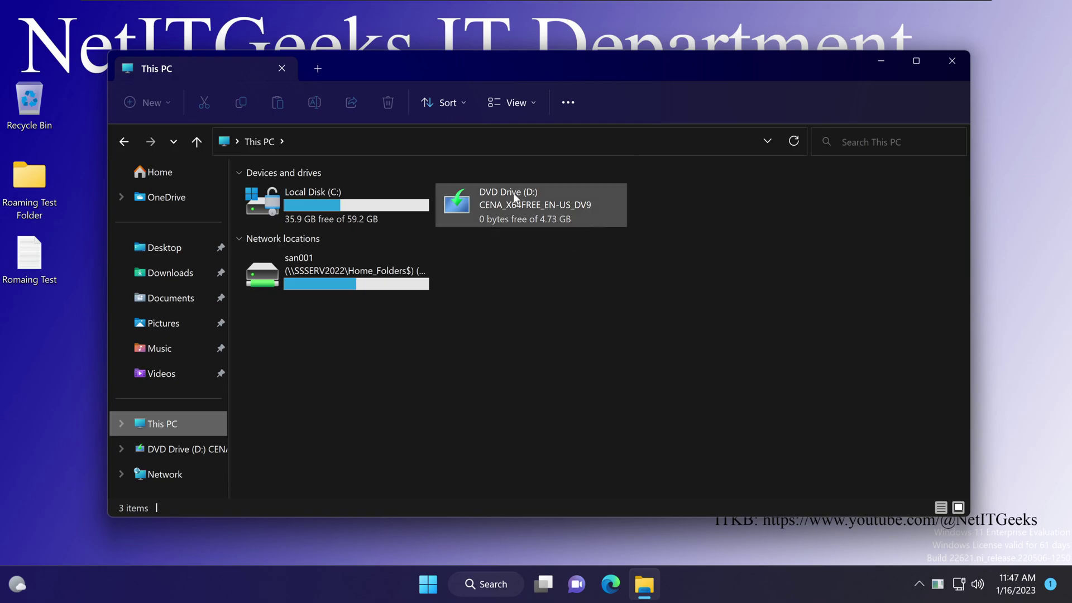
right_click(543, 201)
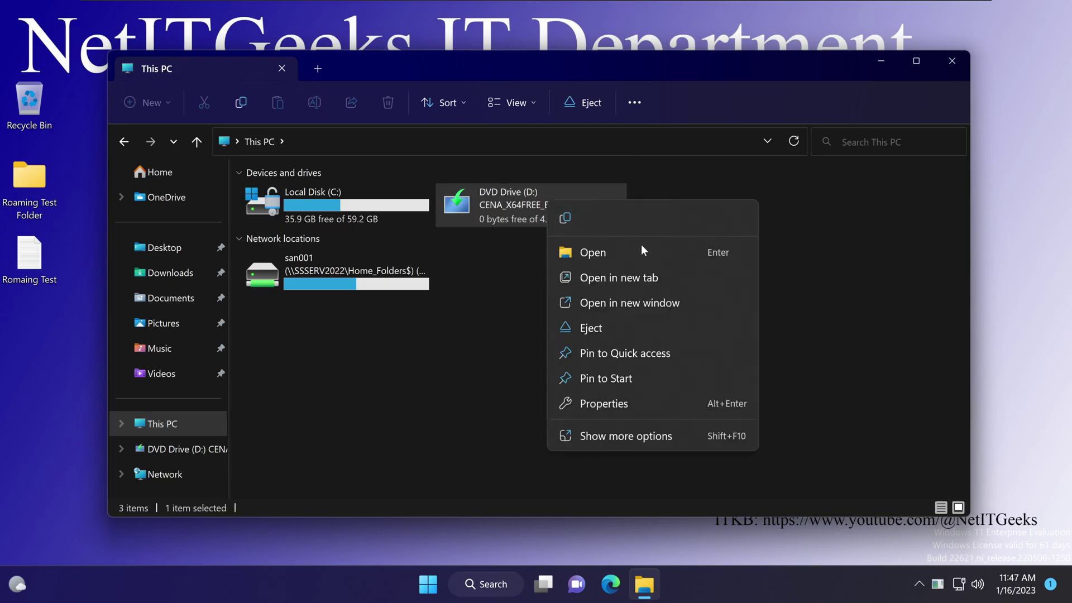
click(600, 255)
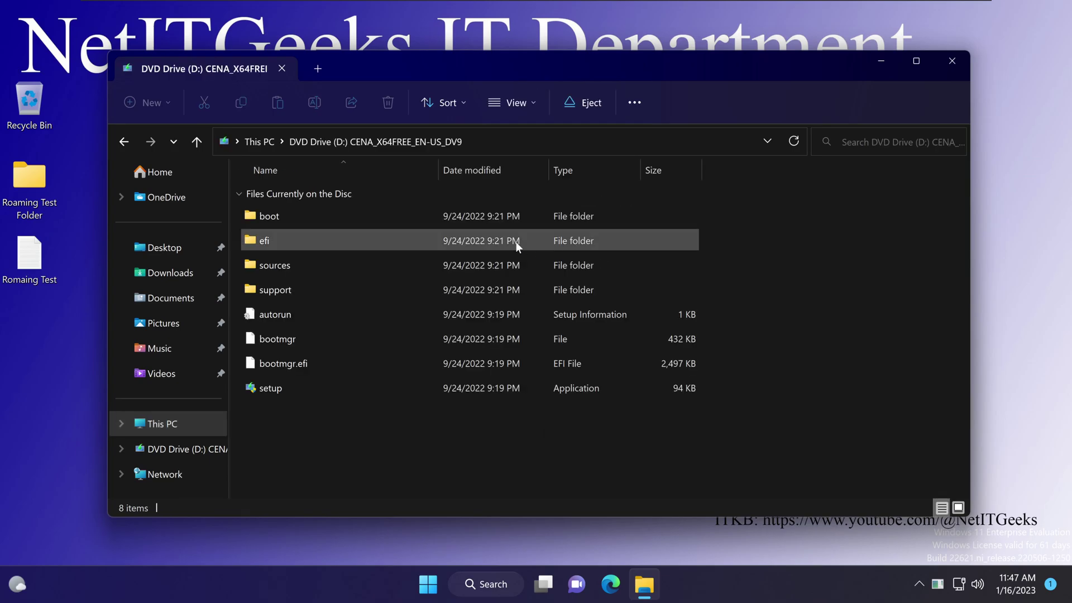
double_click(347, 239)
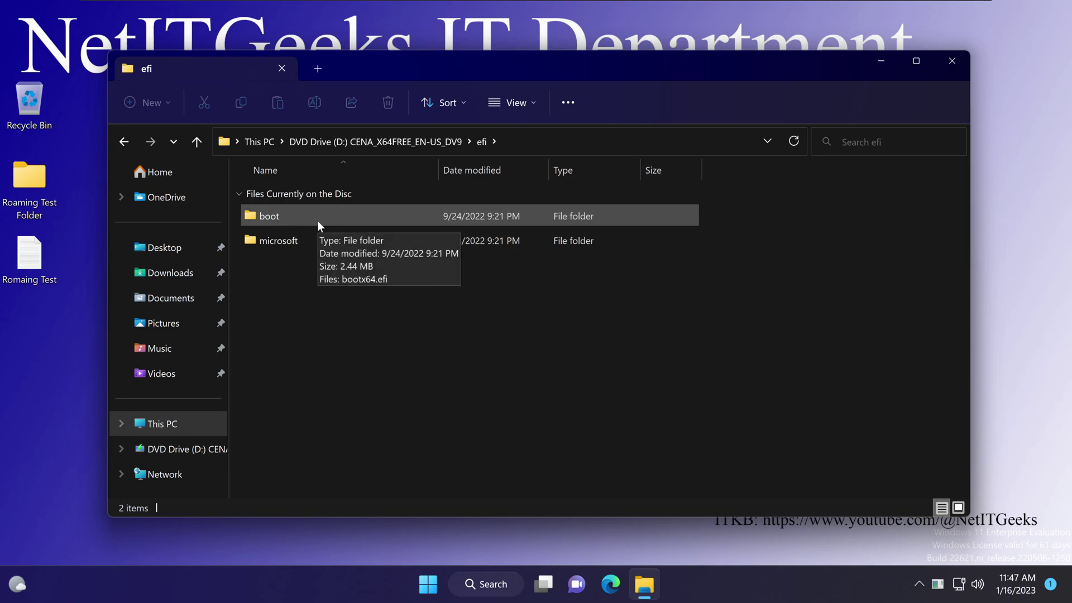
- Return to This PC, close File Explorer, and switch to the Windows Server VM
click(179, 175)
click(174, 424)
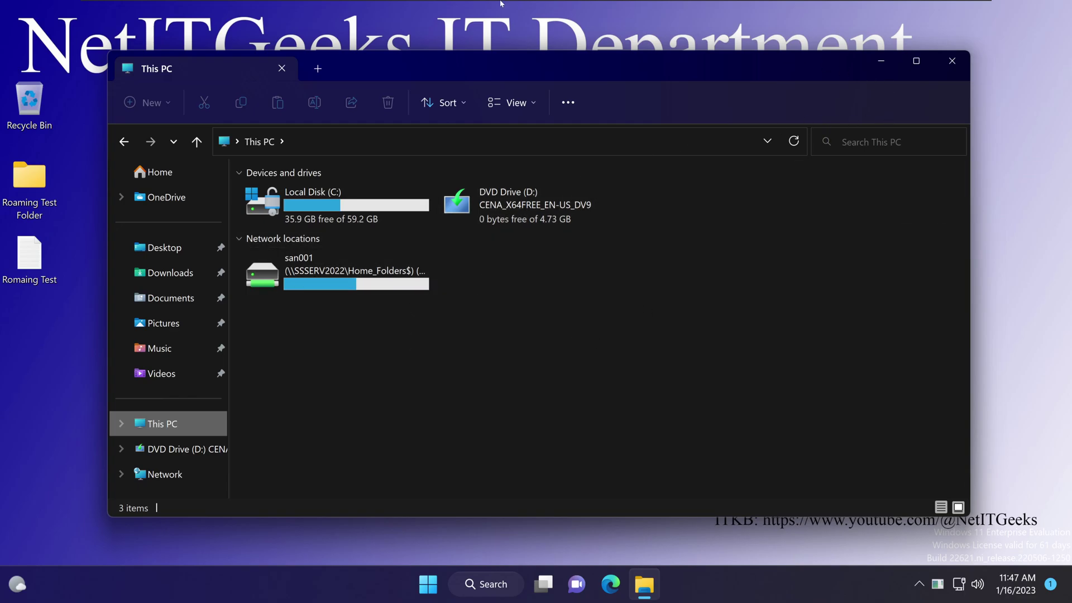
click(952, 61)
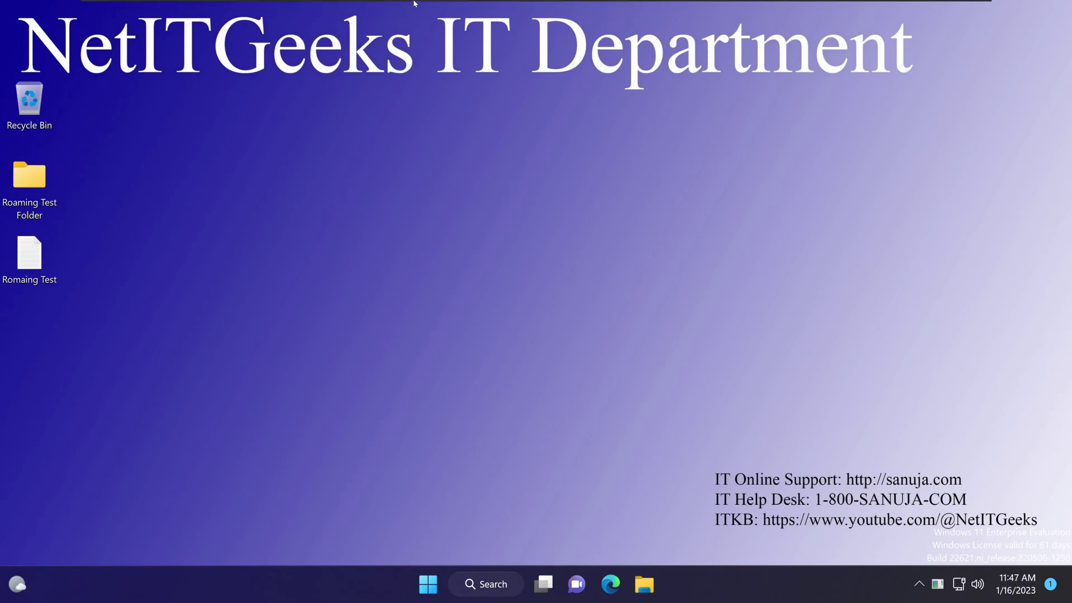
click(395, 9)
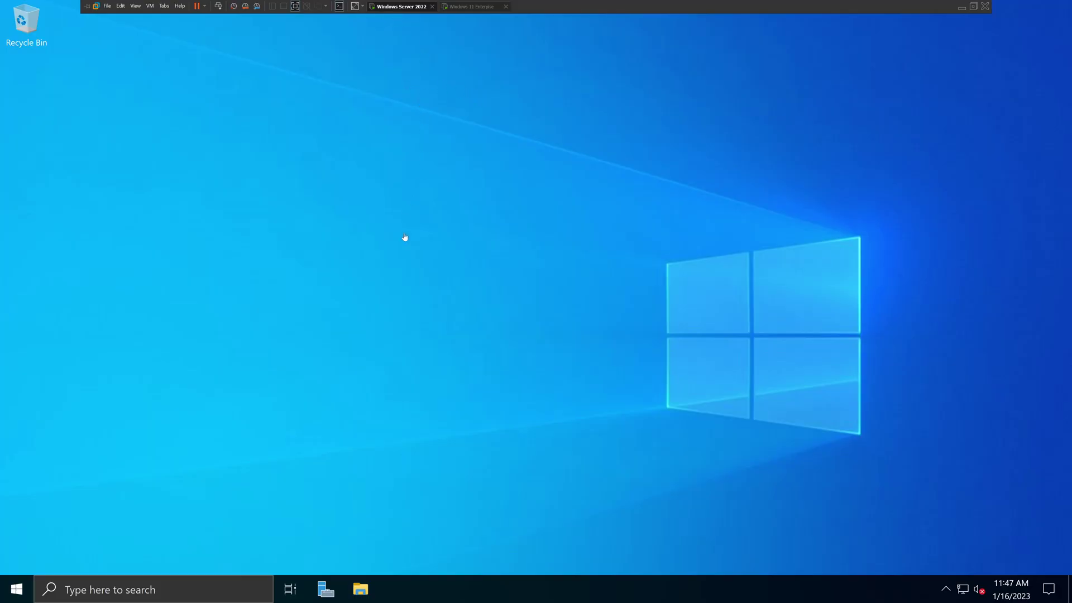
- Start Group Policy Management from Server Manager's Tools menu
click(327, 589)
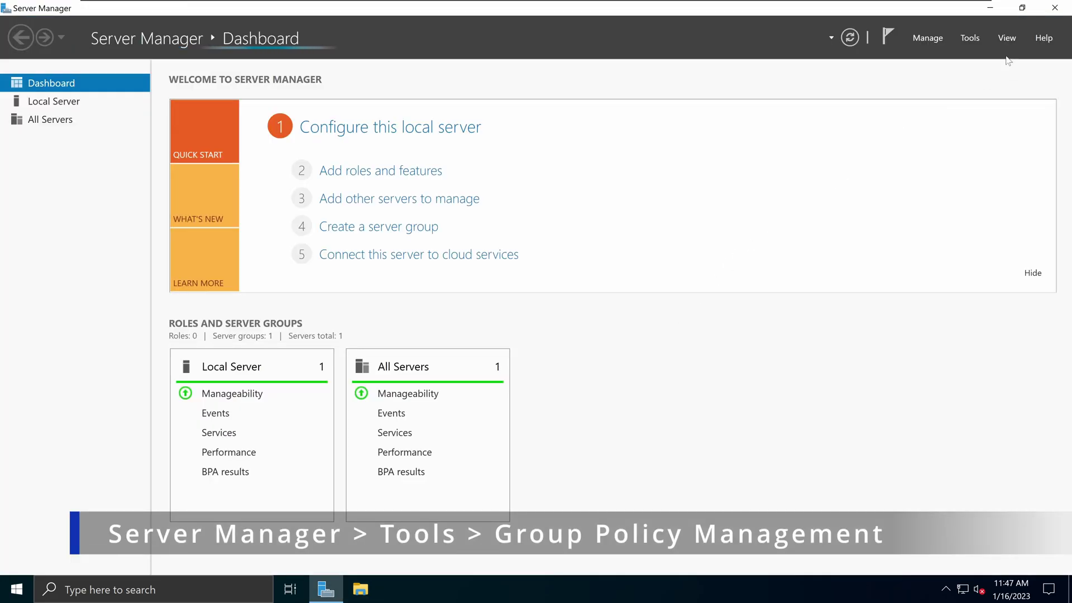
click(977, 36)
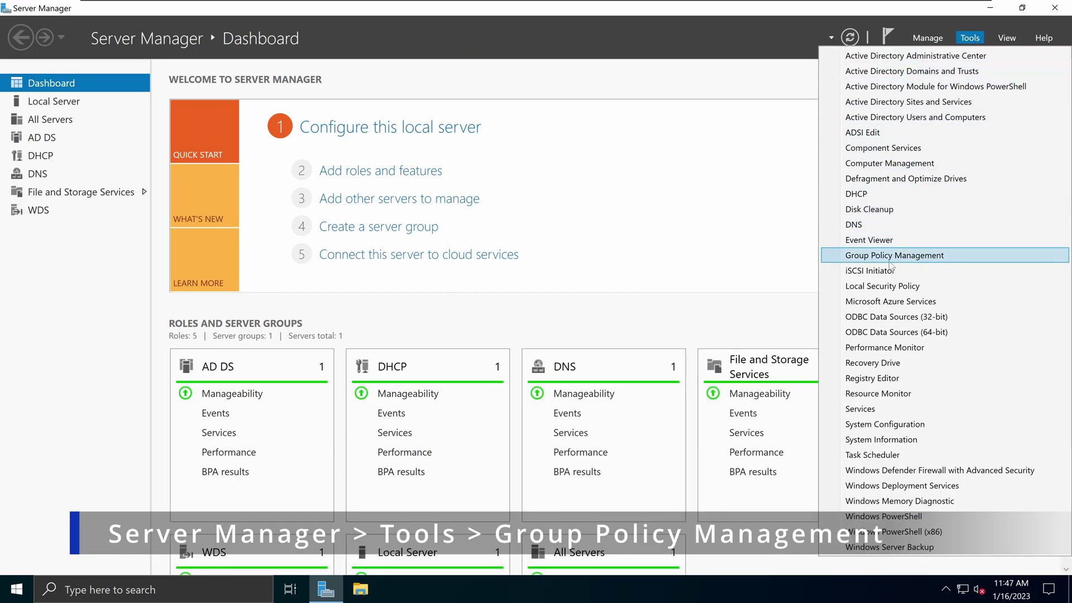
click(938, 265)
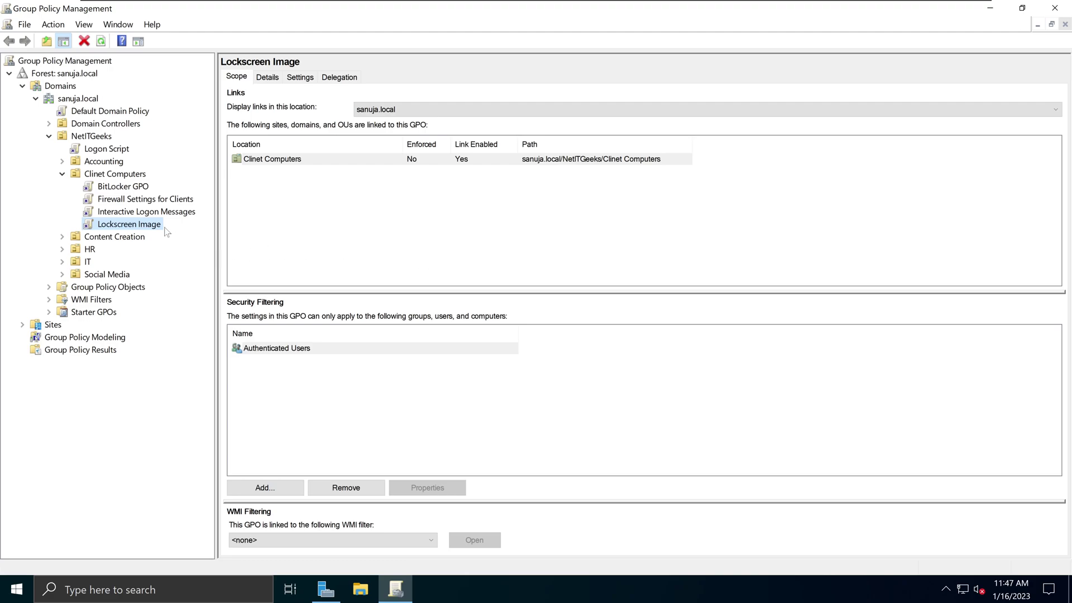
- Browse the sanuja.local domain, Domain Controllers and Logon Script policy, dismissing the link notice
click(71, 75)
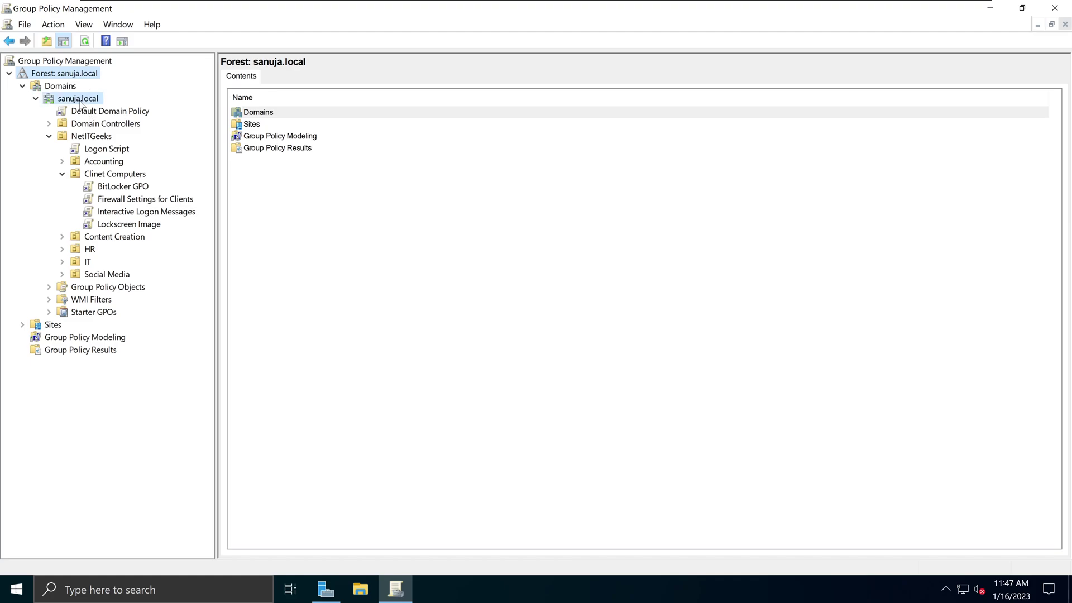
click(79, 98)
click(106, 124)
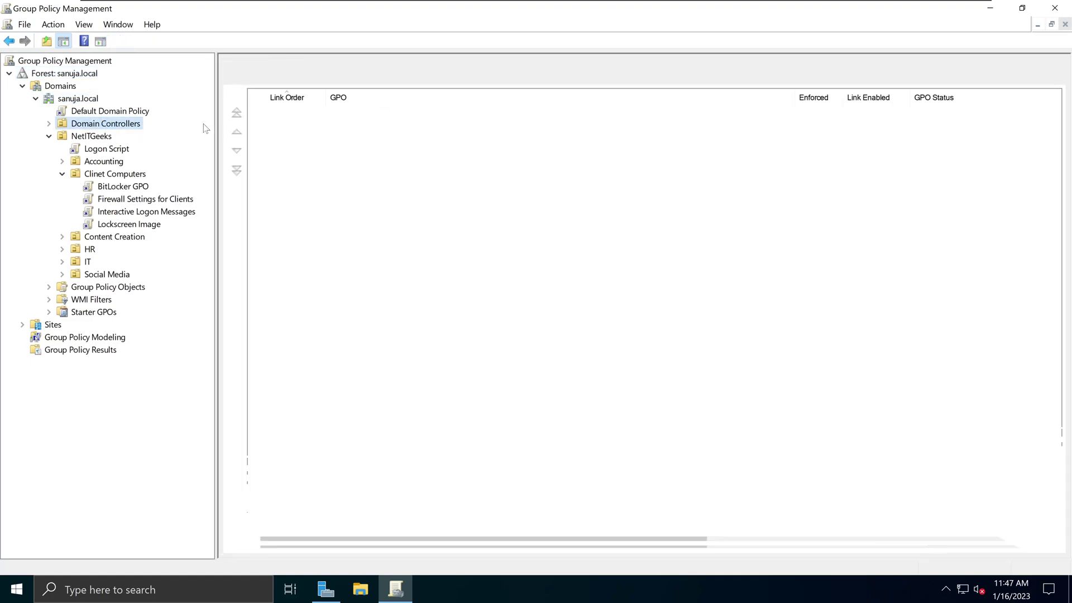
click(108, 149)
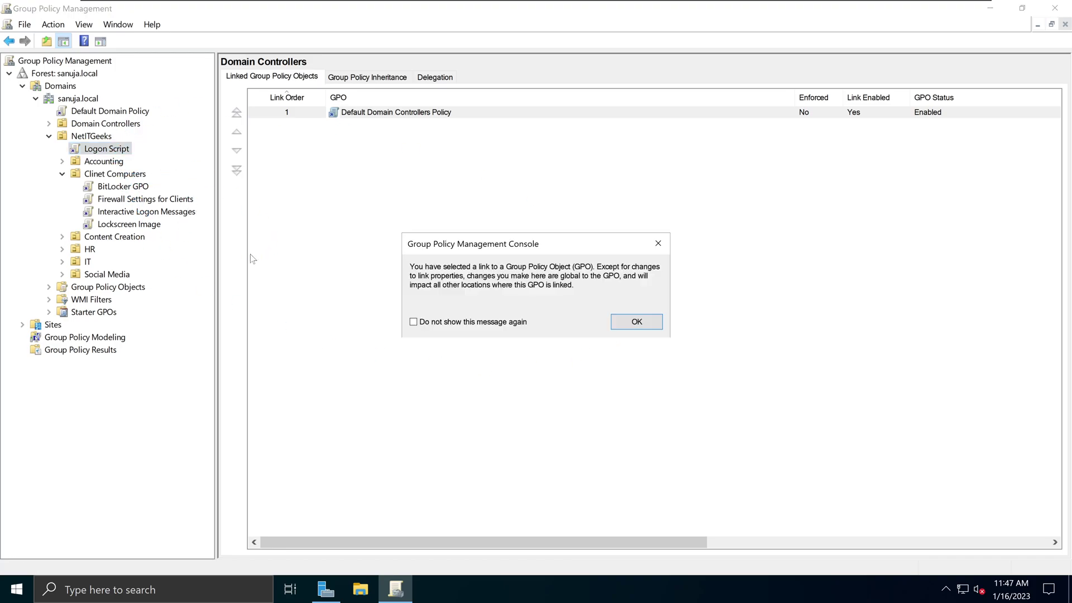
click(629, 322)
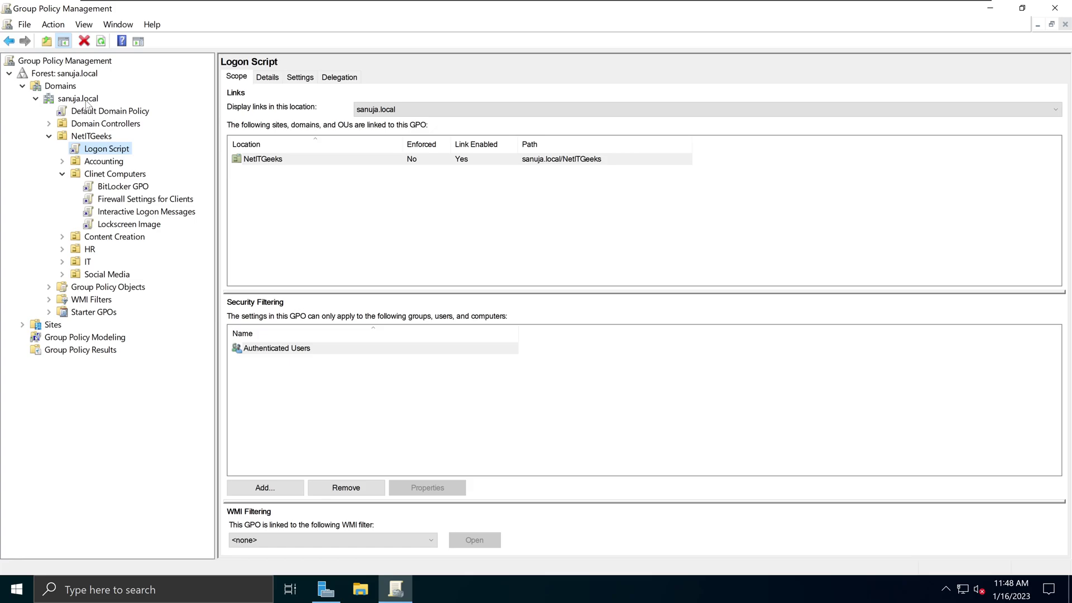
- Check the Accounting OU, then select the Clinet Computers OU to list its GPOs
right_click(87, 104)
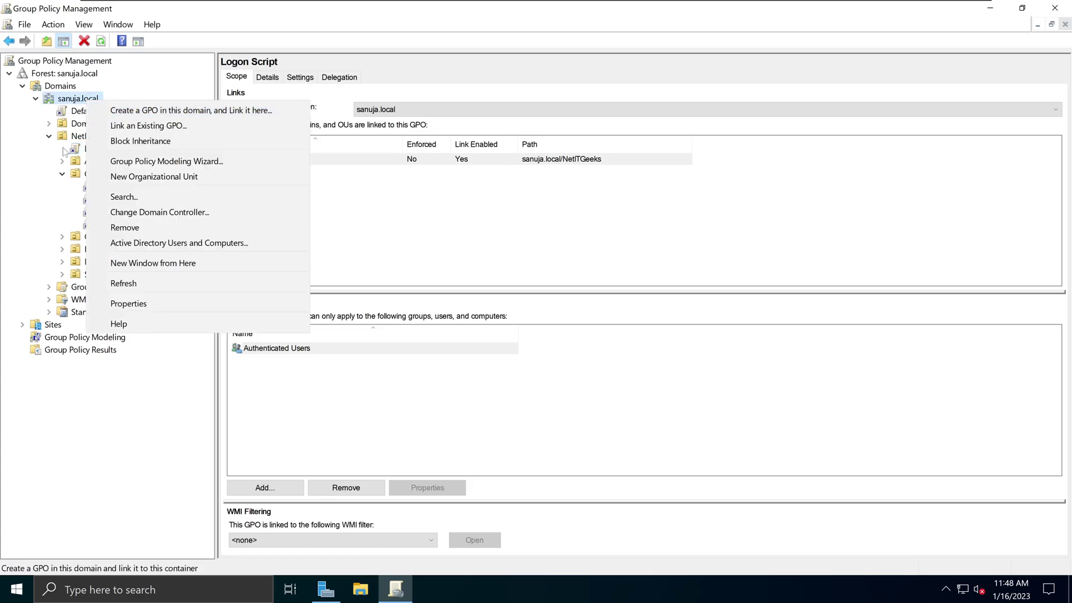
click(77, 163)
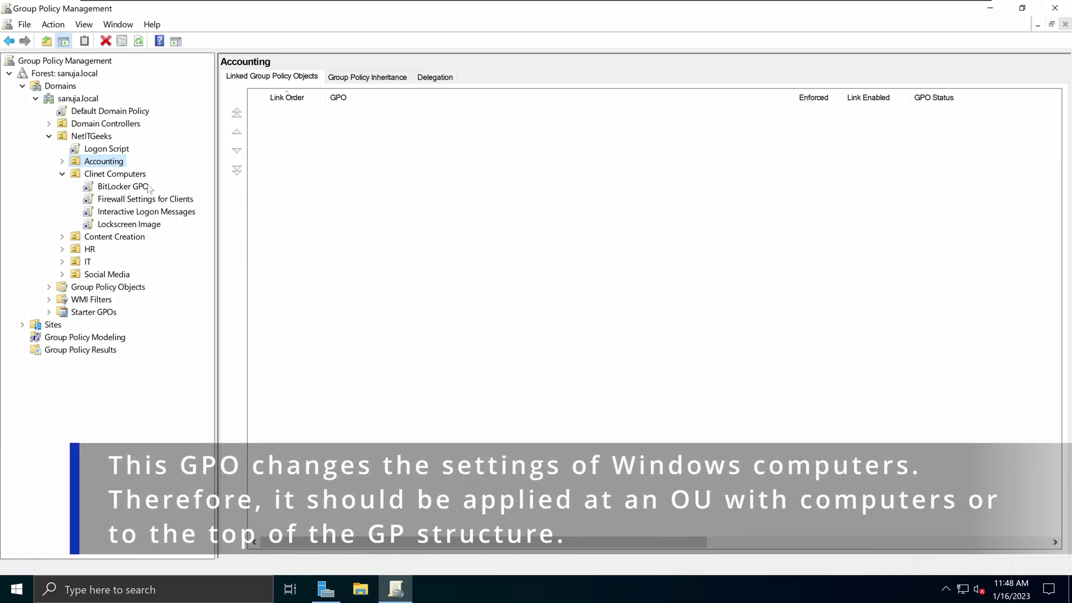
click(123, 174)
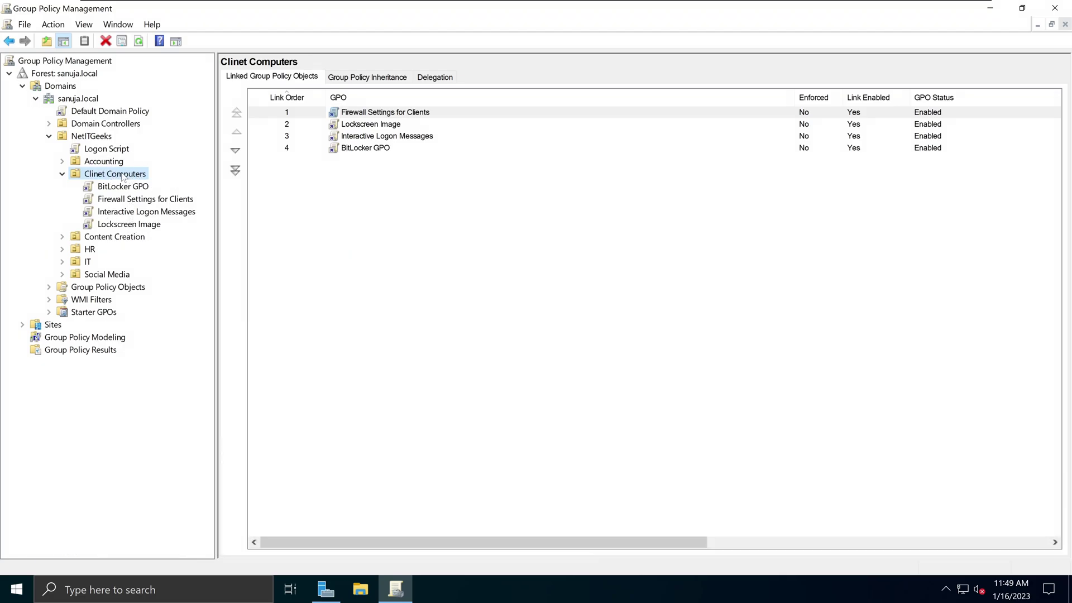
- Create and link a GPO named 'Block External Storage Devices' on Clinet Computers, correcting the name
right_click(122, 177)
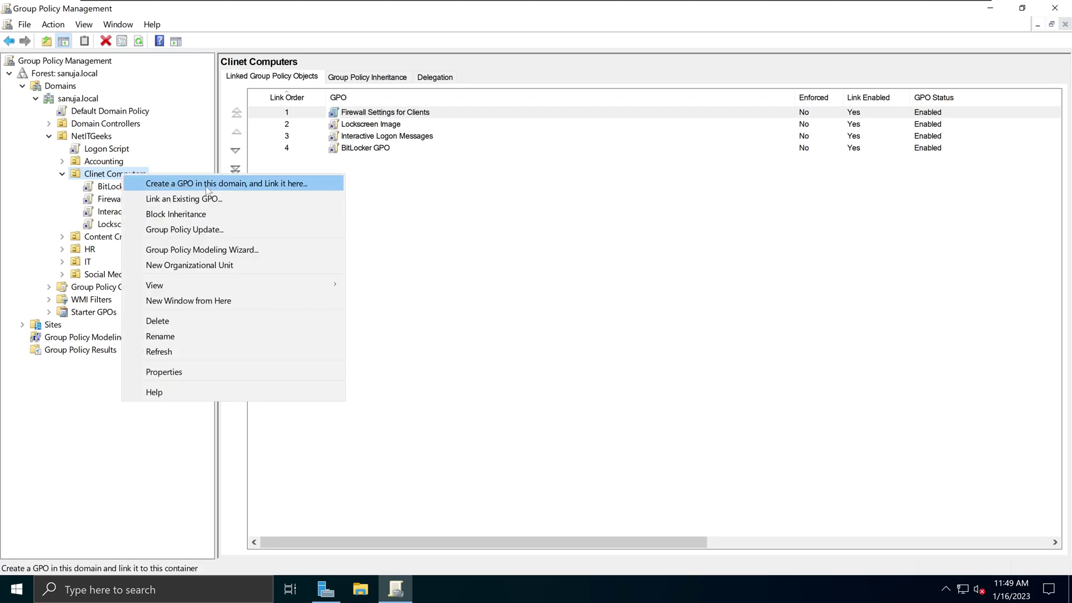
click(260, 183)
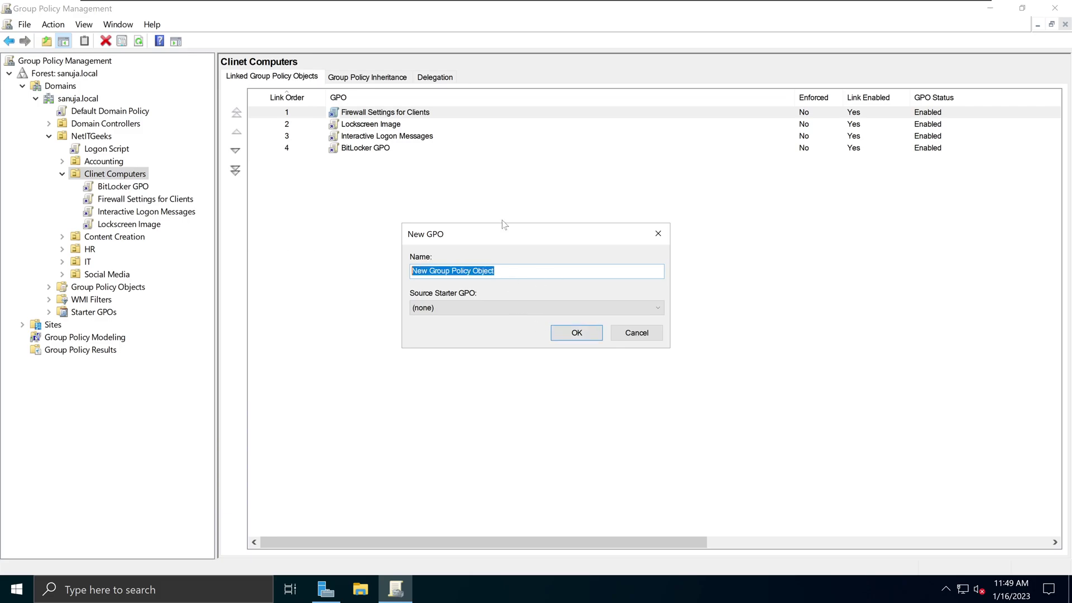
text(Block Exter)
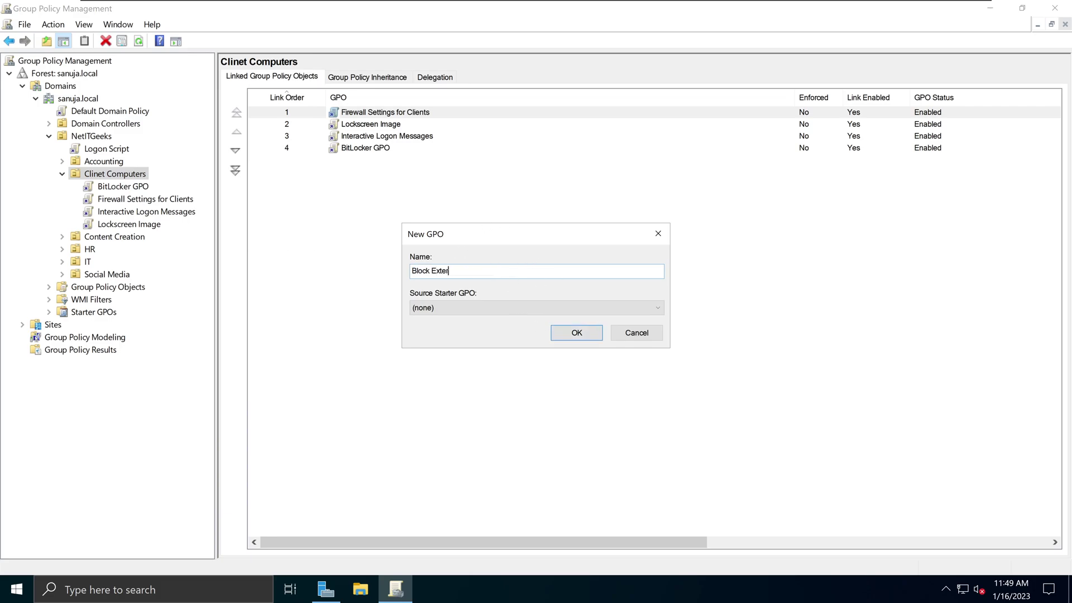
text(nal Dev)
key(BackSpace)
key(BackSpace)
key(BackSpace)
text(Storage Devices)
drag(411, 270, 516, 271)
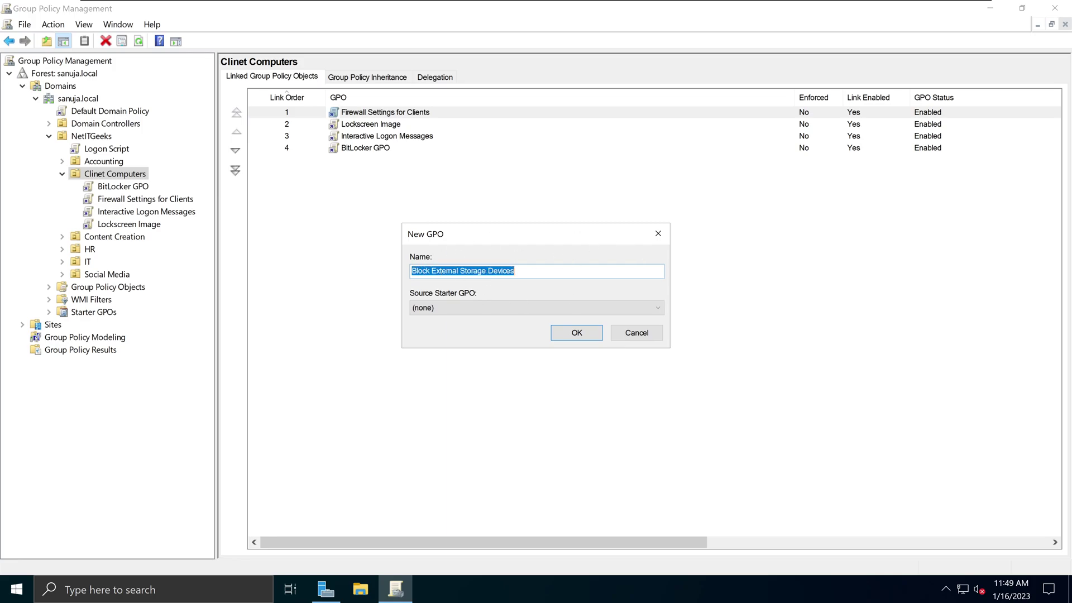
click(577, 335)
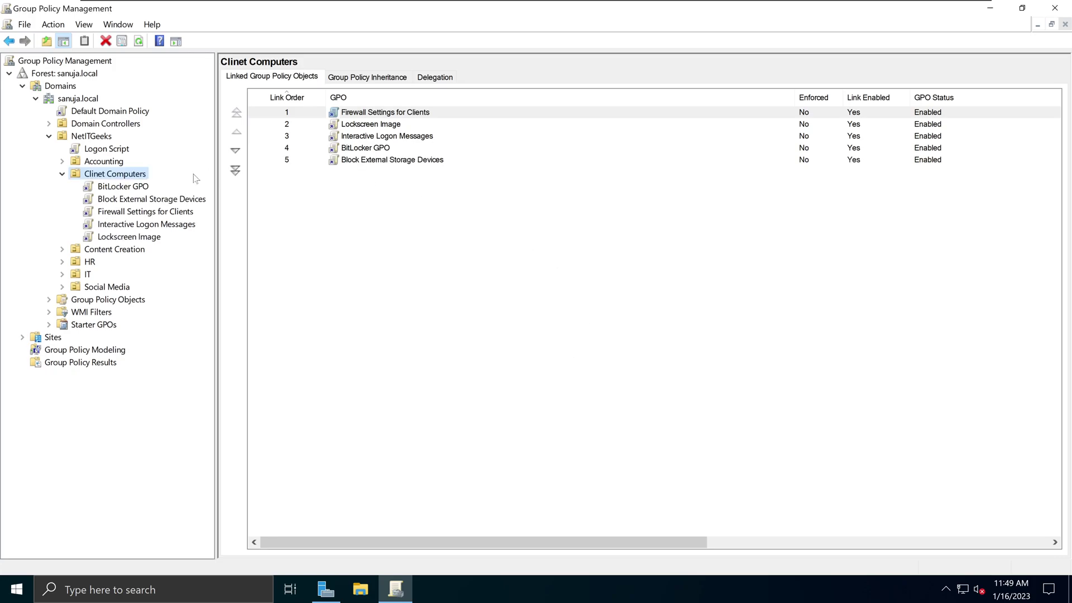
- Select the Block External Storage Devices link, dismiss the warning, and edit the GPO
click(159, 202)
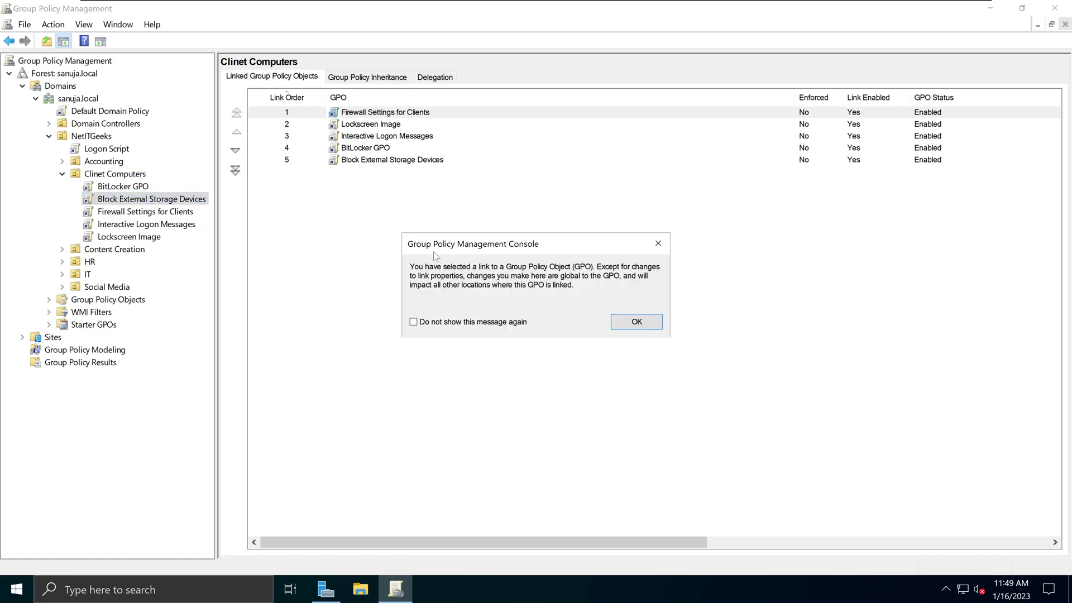
click(617, 323)
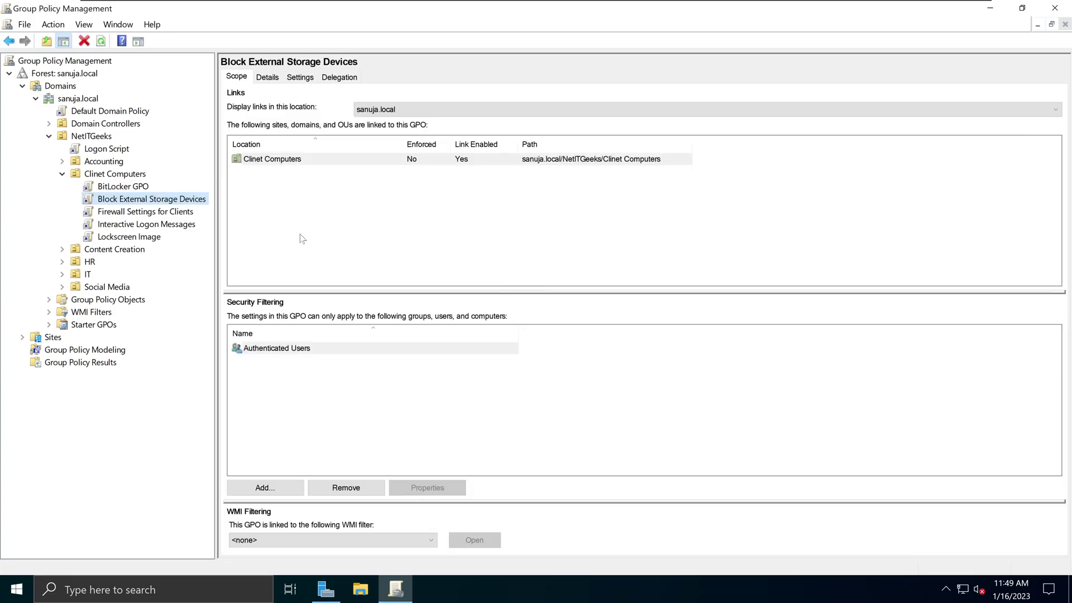
right_click(132, 200)
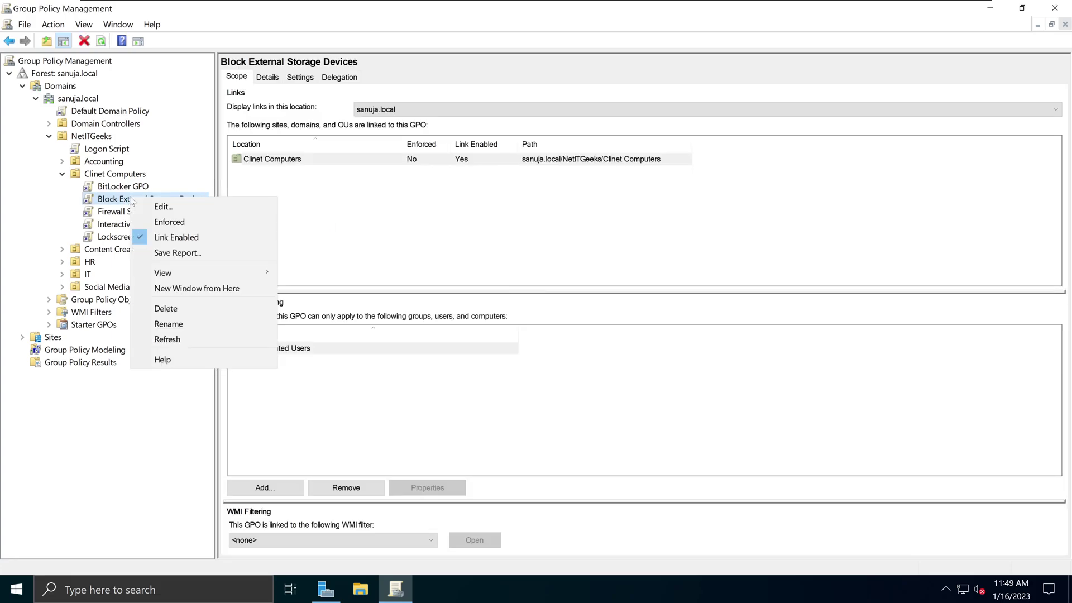
click(167, 208)
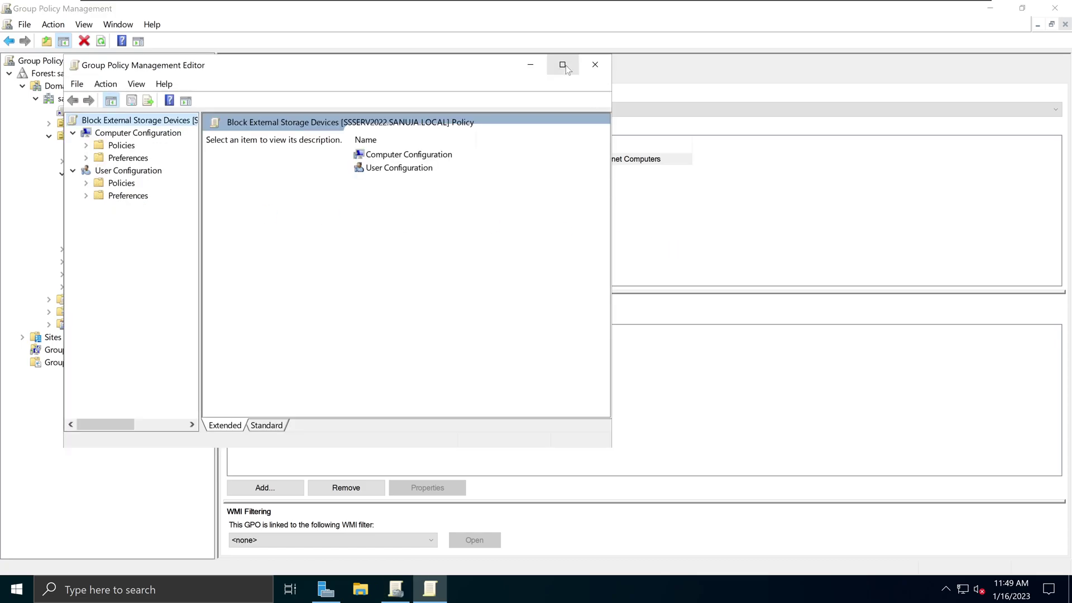
- Maximize the editor and navigate Policies > Administrative Templates > System > Removable Storage Access
click(563, 64)
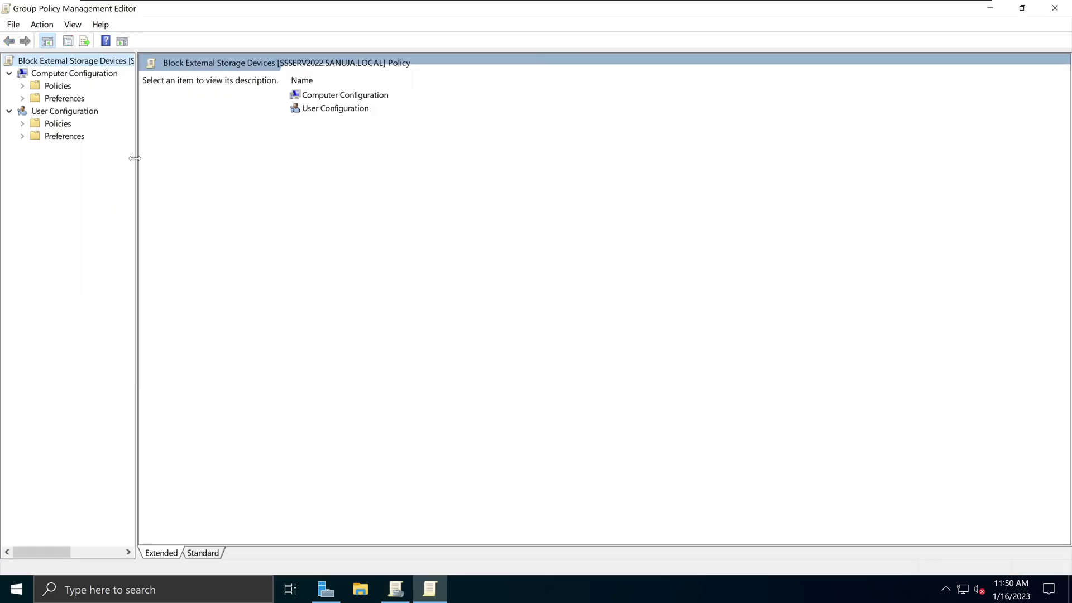
drag(135, 159, 242, 179)
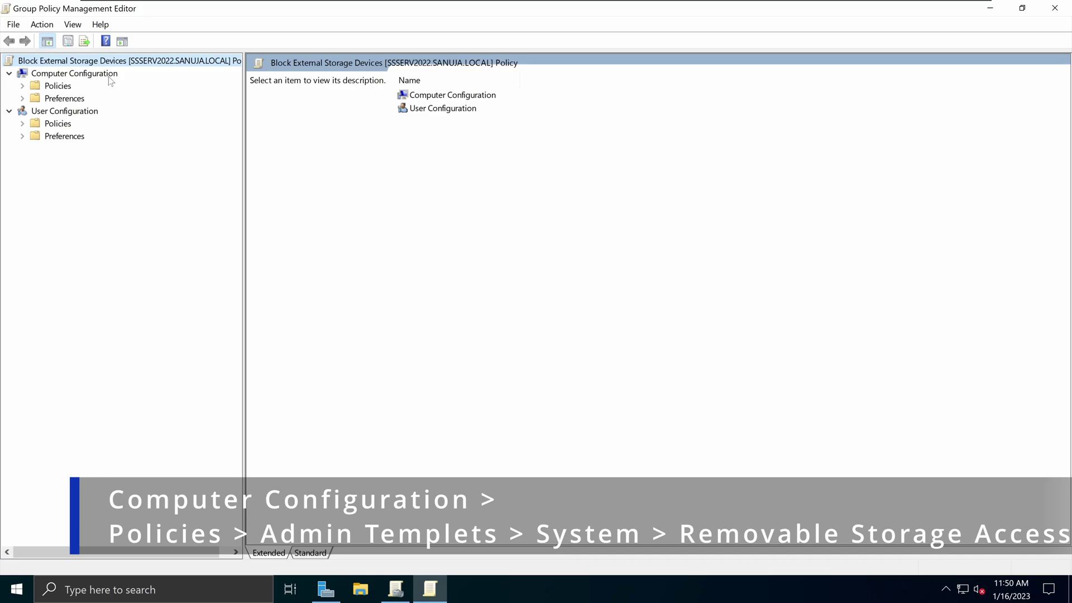
click(22, 86)
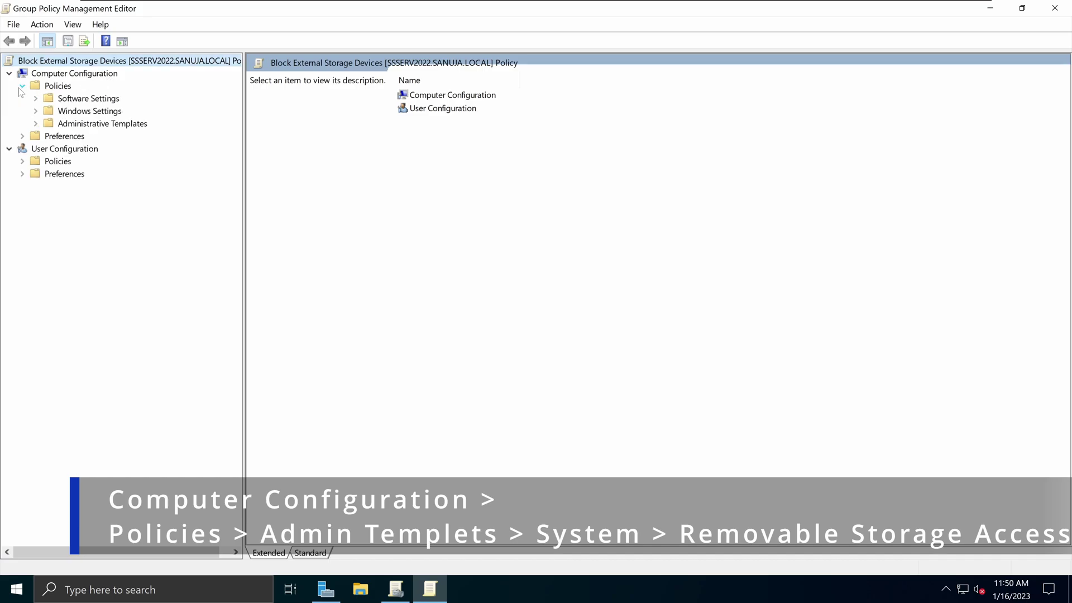
click(36, 124)
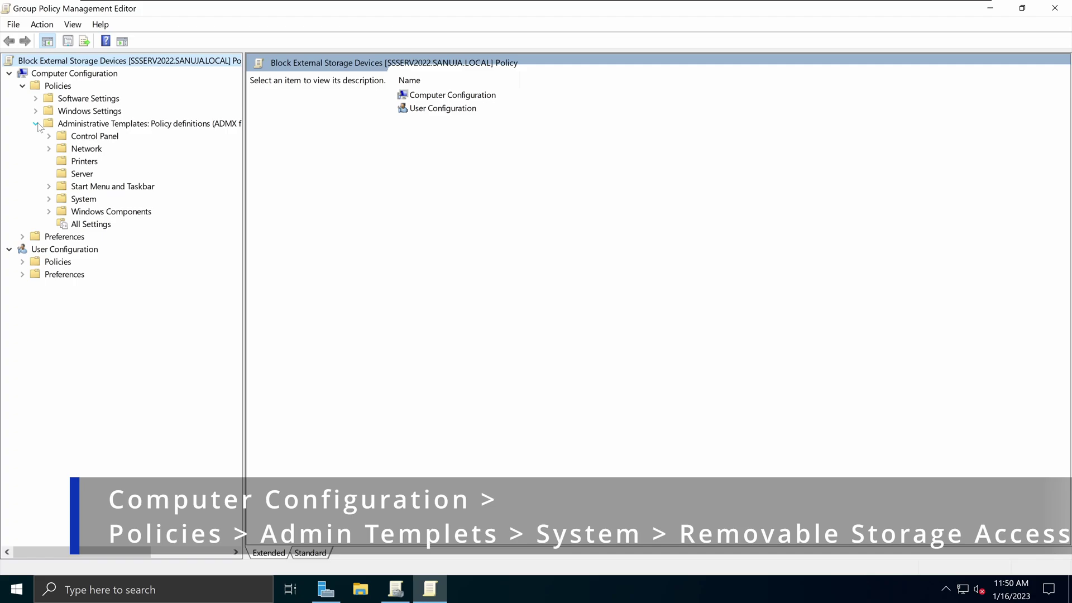
click(49, 199)
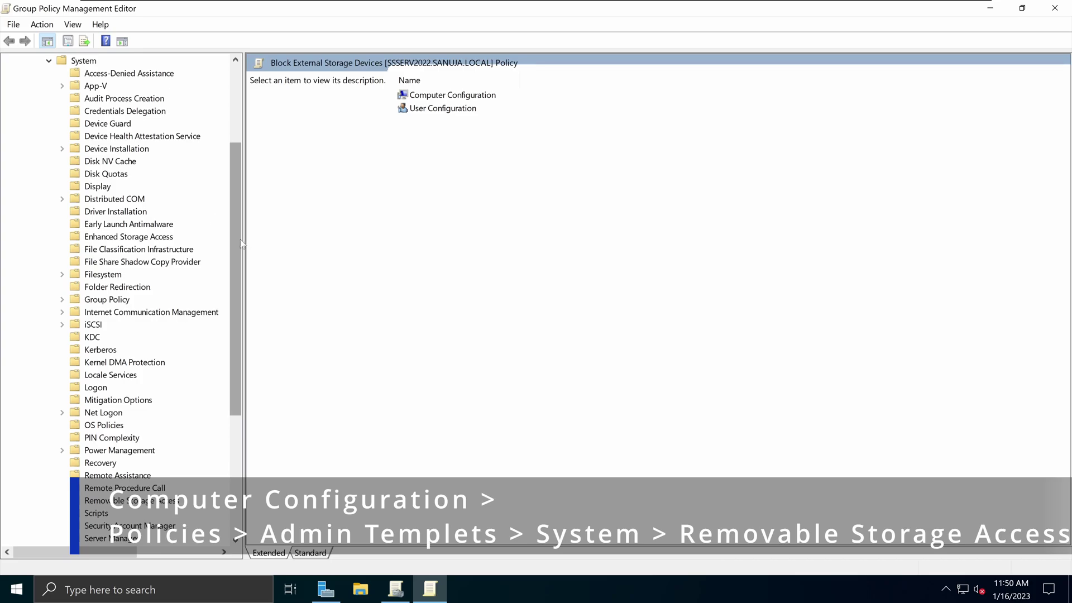
drag(244, 244, 310, 254)
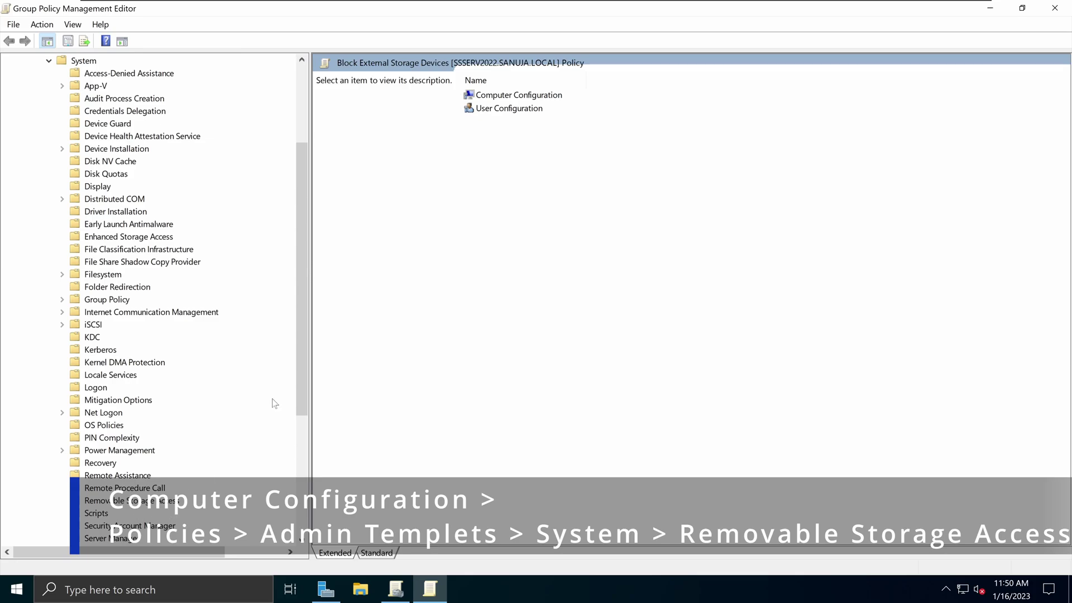
drag(302, 402, 299, 504)
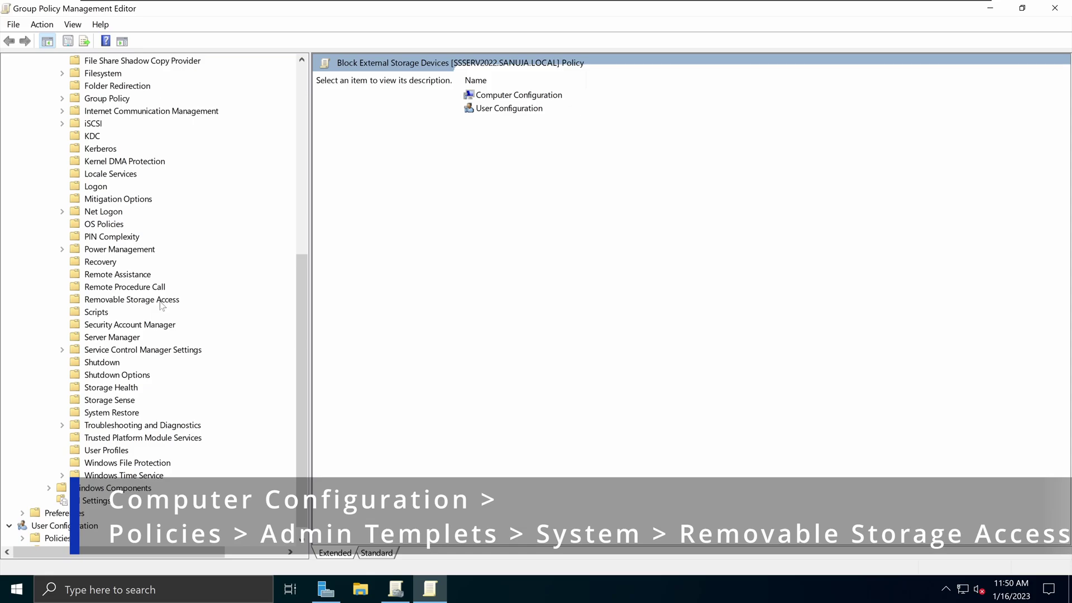
click(134, 300)
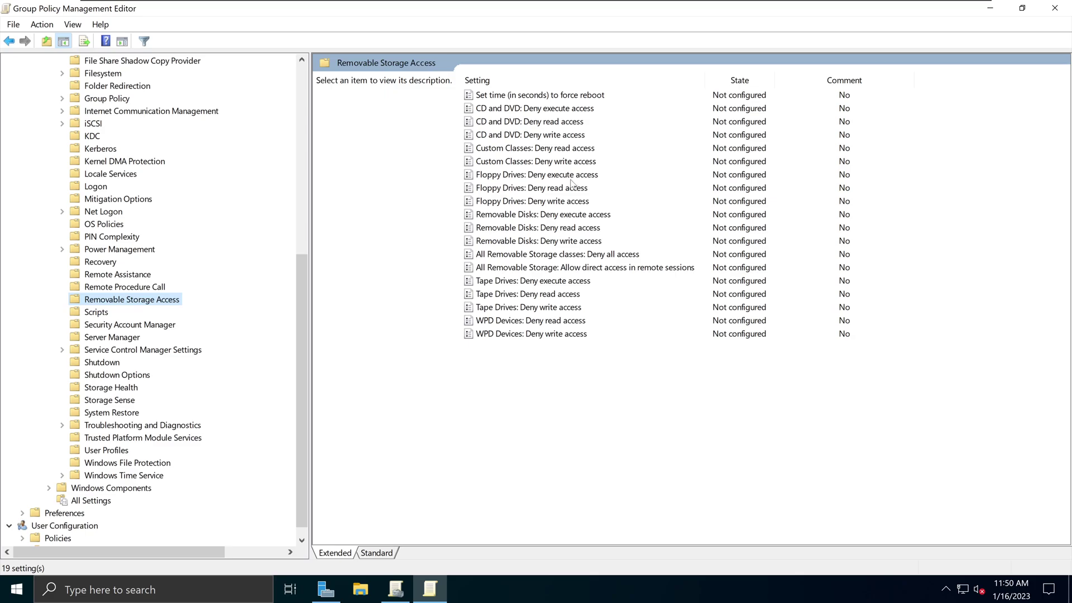
- Read the Floppy and CD/DVD descriptions, then select 'All Removable Storage classes: Deny all access'
click(519, 175)
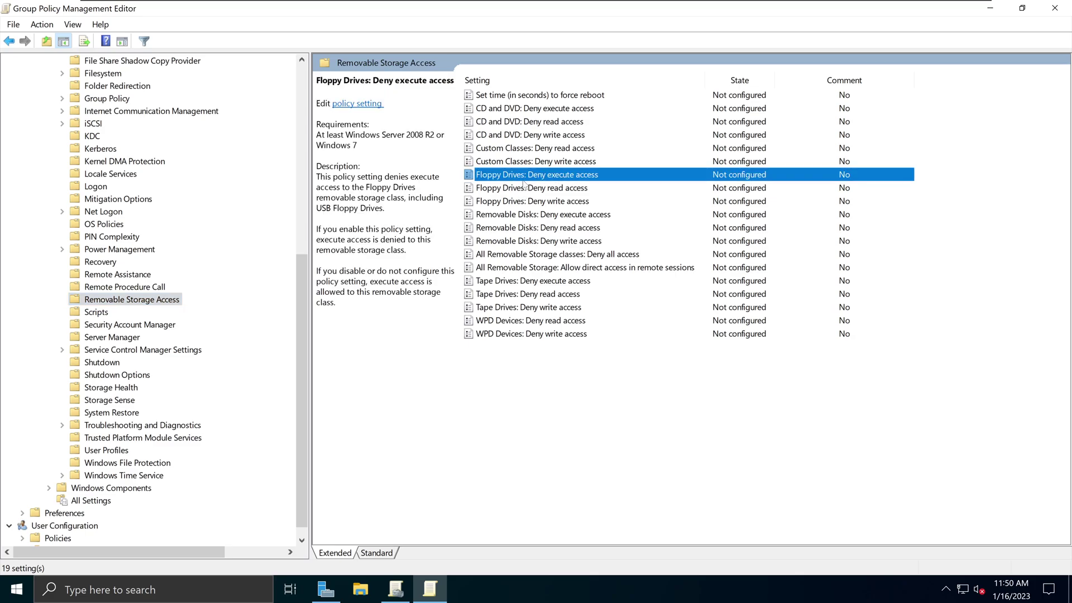
click(536, 125)
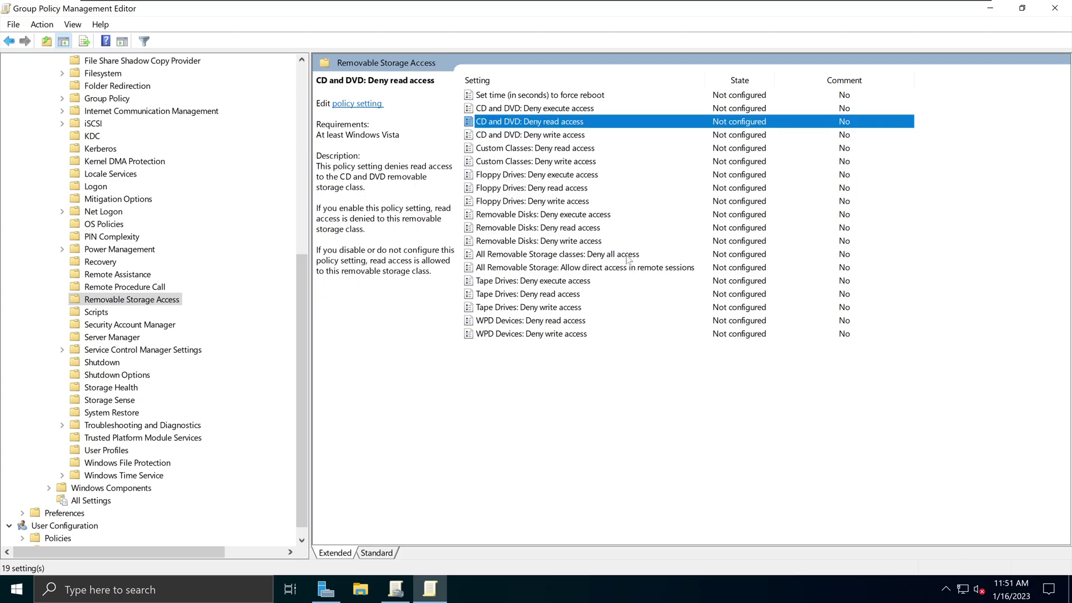
click(604, 257)
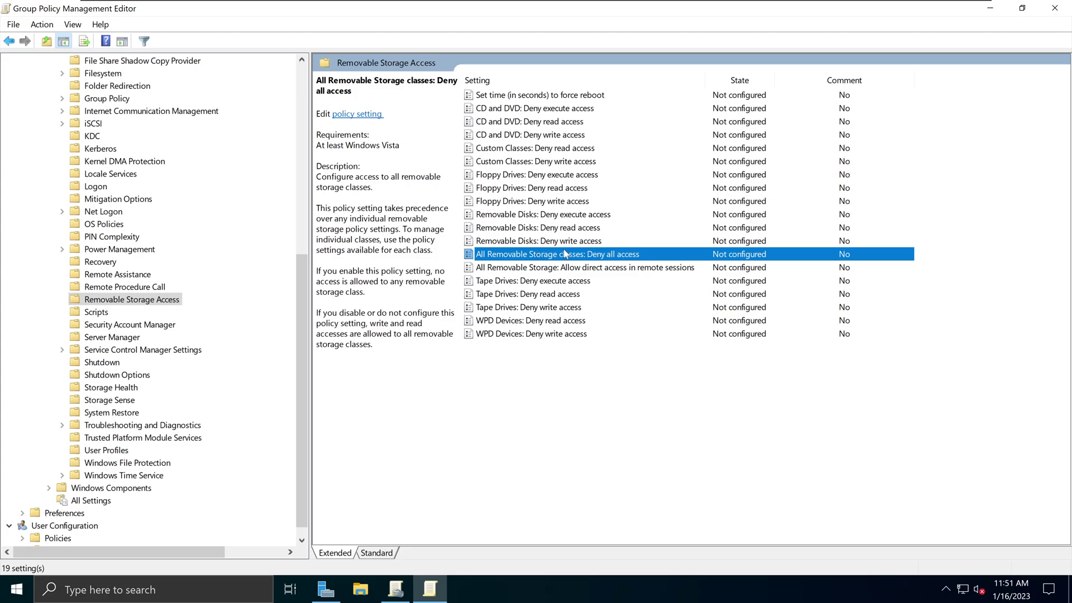
right_click(628, 256)
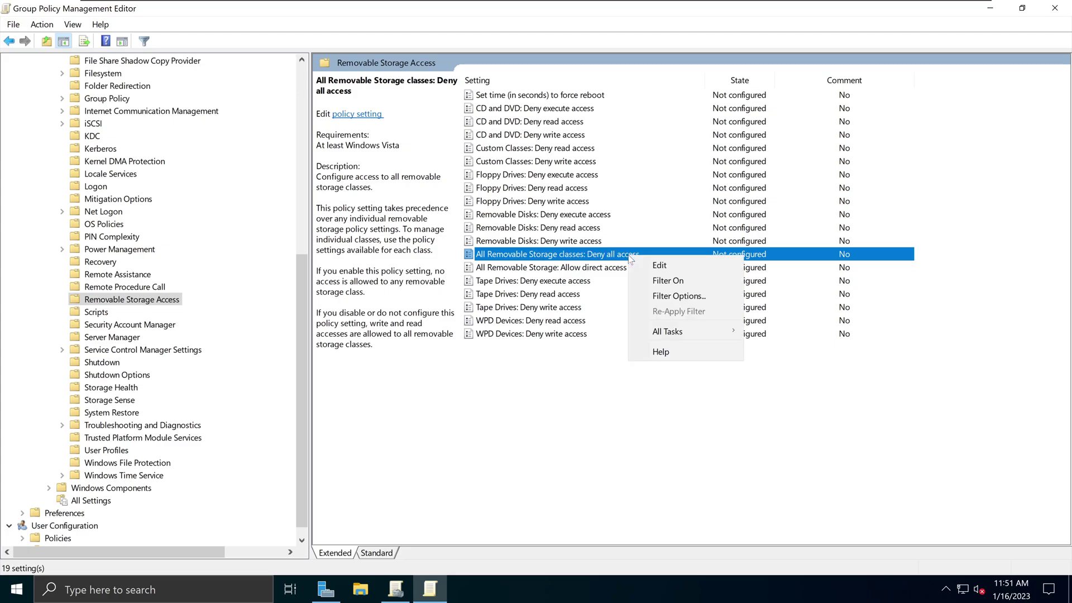
- Set 'All Removable Storage classes: Deny all access' to Enabled and apply it
click(660, 265)
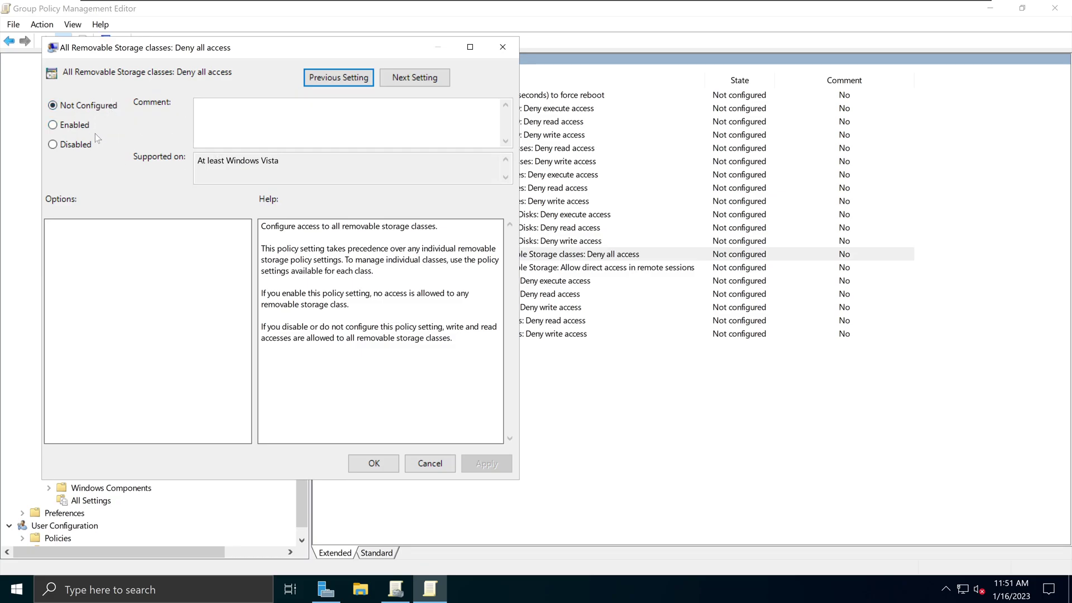
click(74, 125)
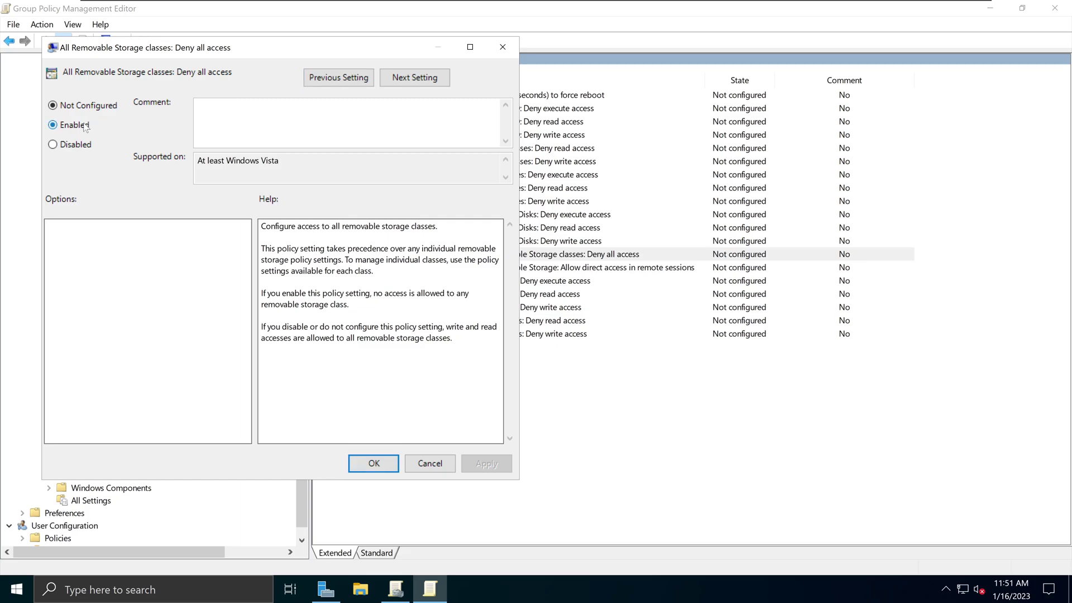
click(488, 464)
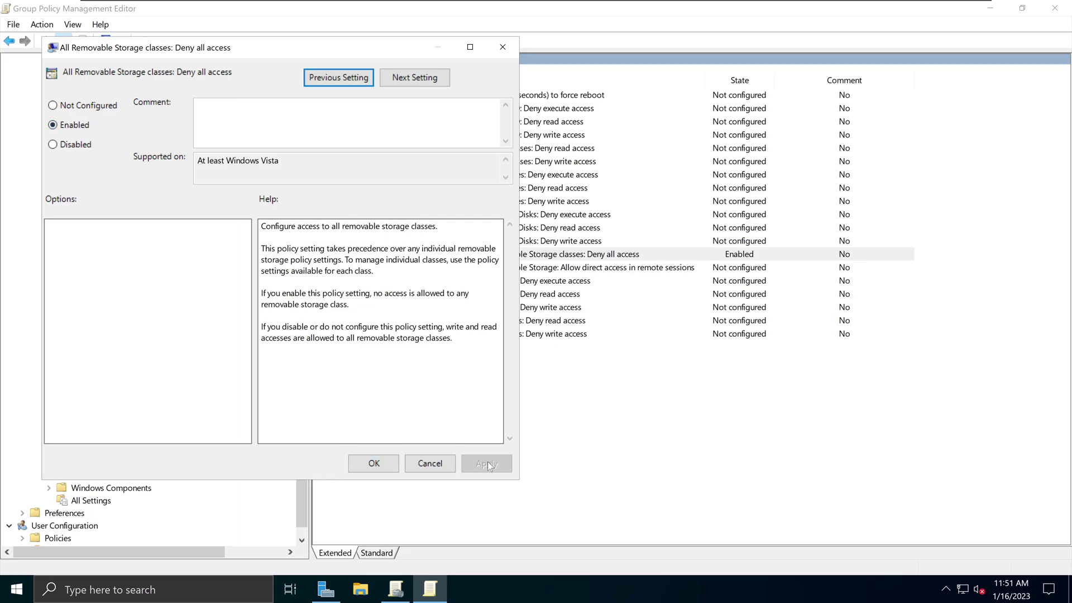
click(374, 463)
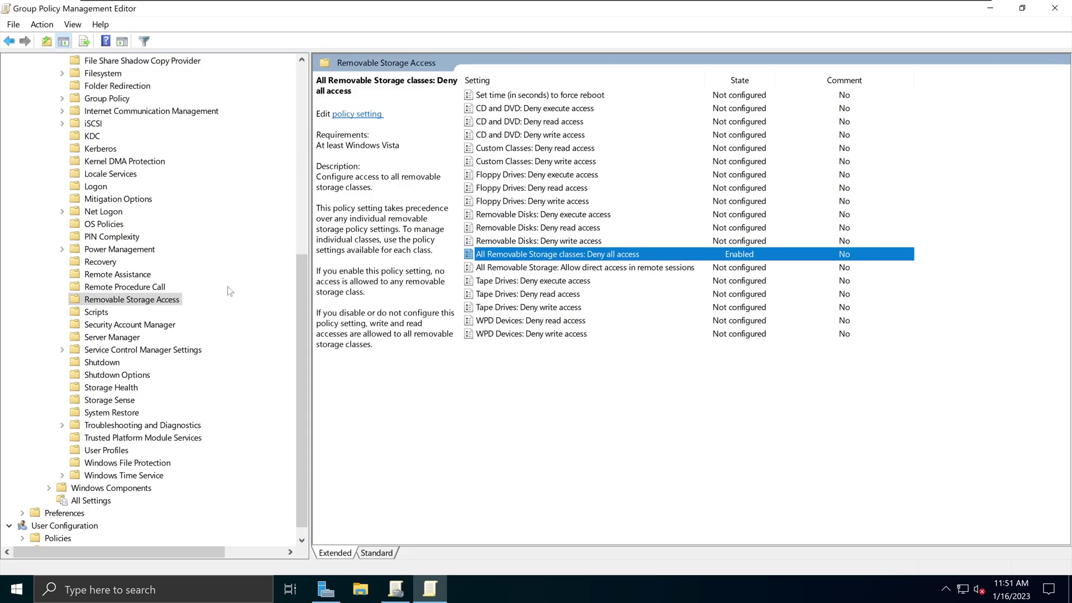
drag(304, 294, 306, 104)
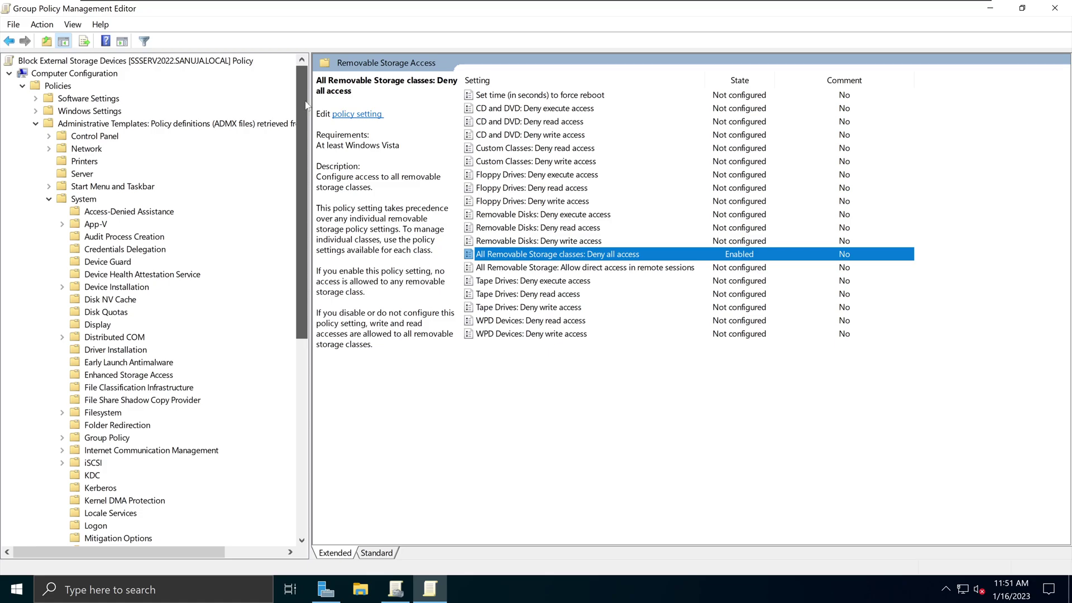
drag(305, 110, 244, 309)
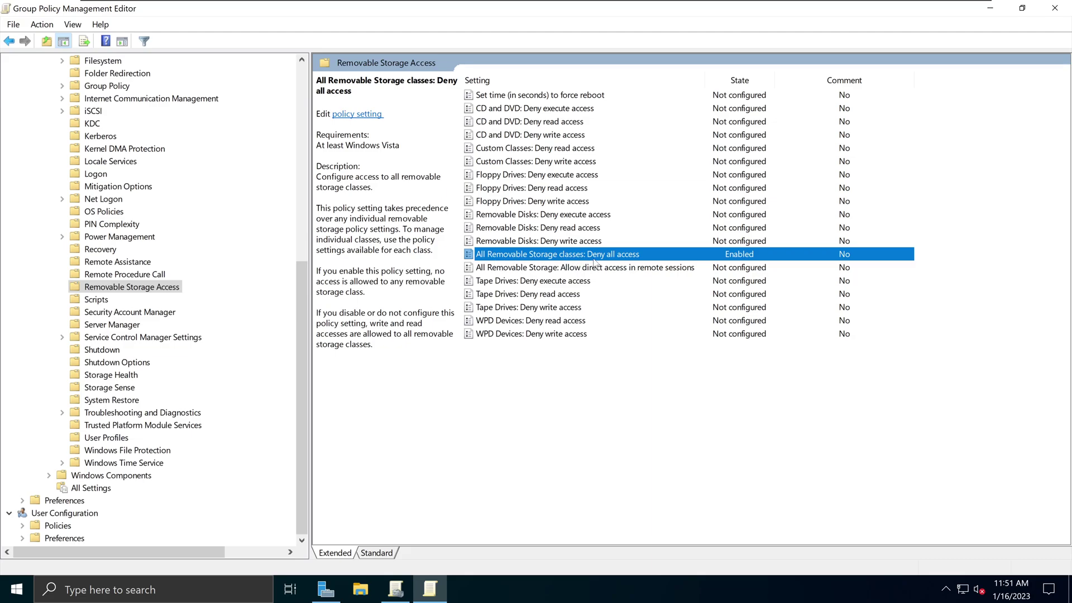
- Verify the Deny all access policy shows Enabled, then close the Group Policy Management Editor
double_click(630, 260)
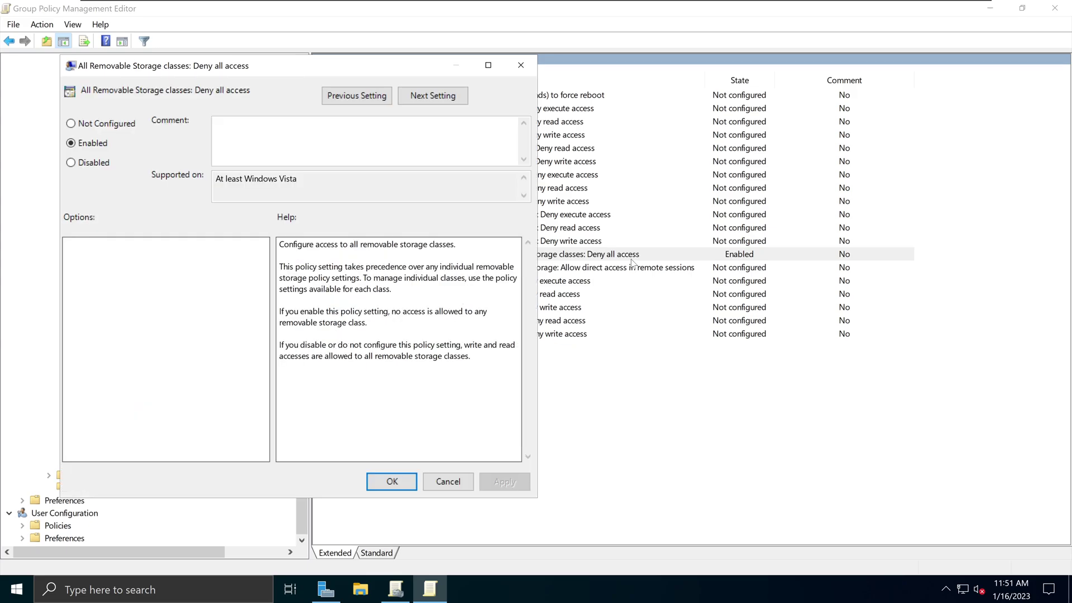
click(521, 64)
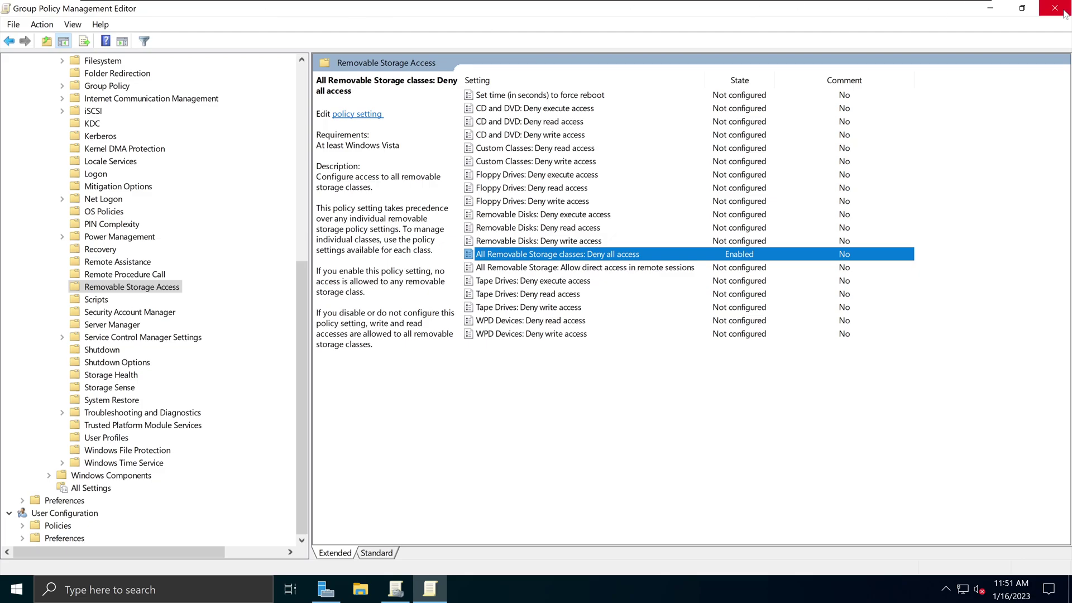
click(1057, 9)
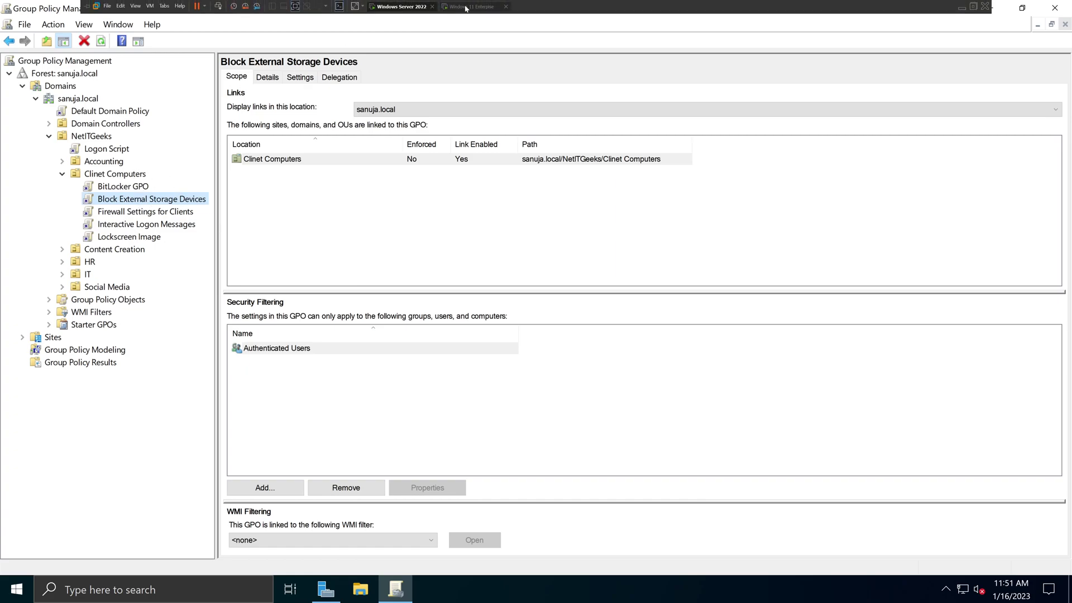
- On the Windows 11 client, run gpupdate /force in an elevated Command Prompt
click(466, 8)
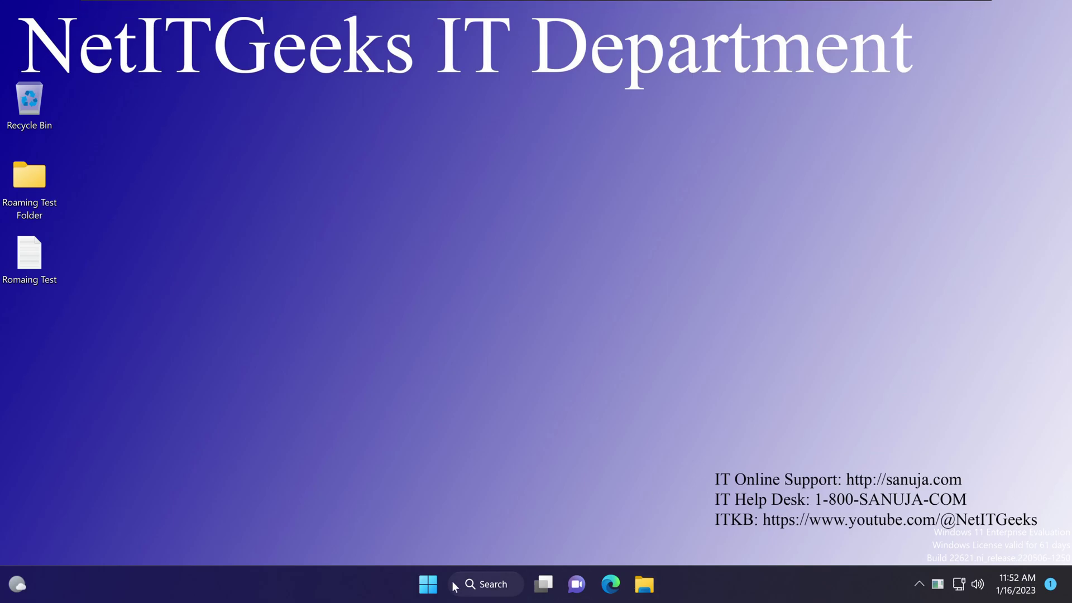
click(429, 588)
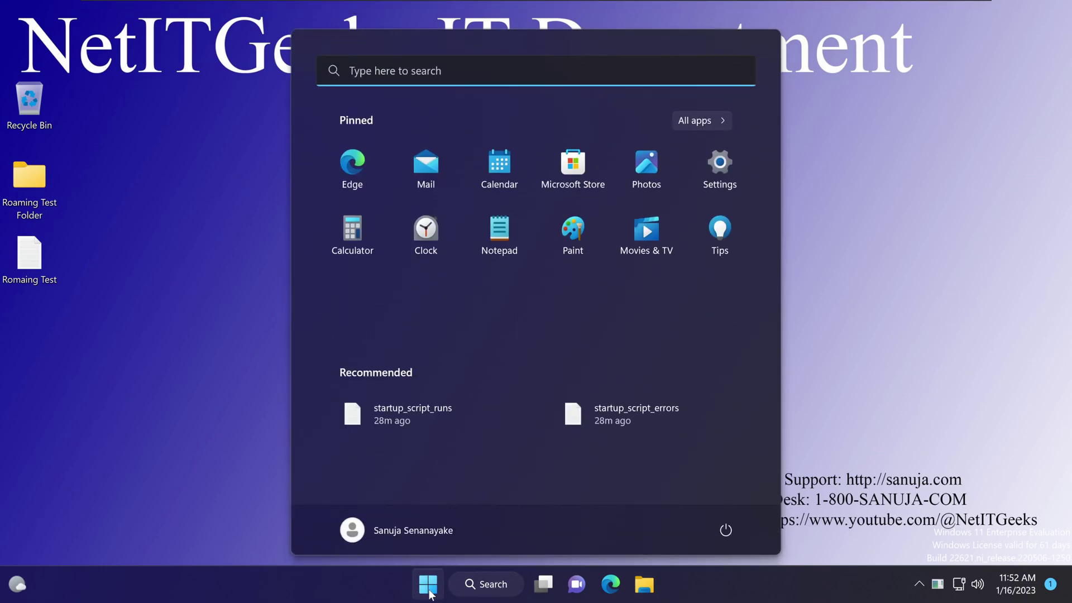
text(cmd)
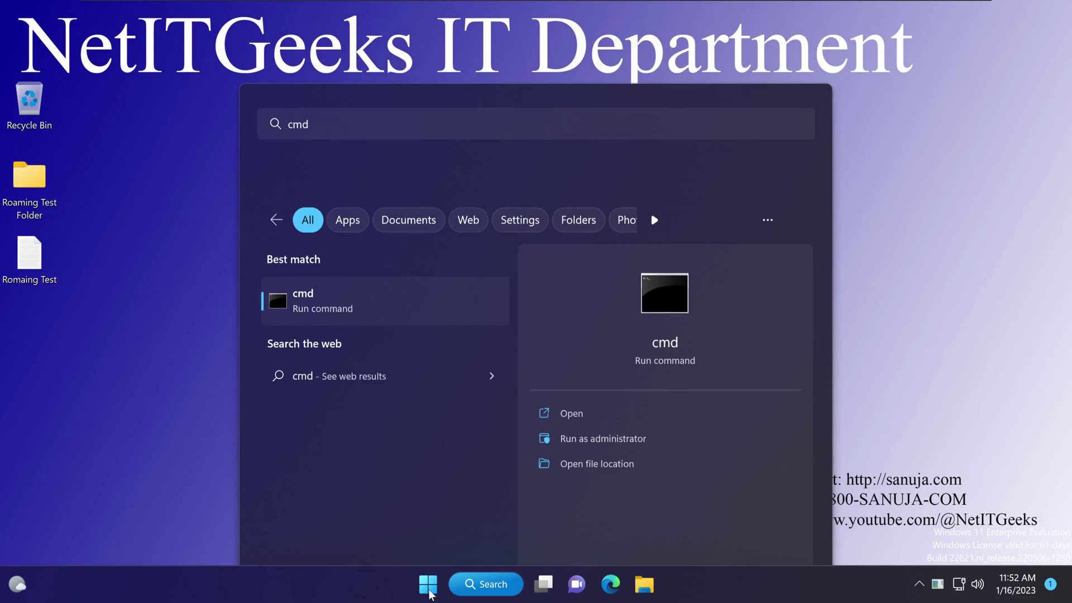
key(ctrl+shift+Return)
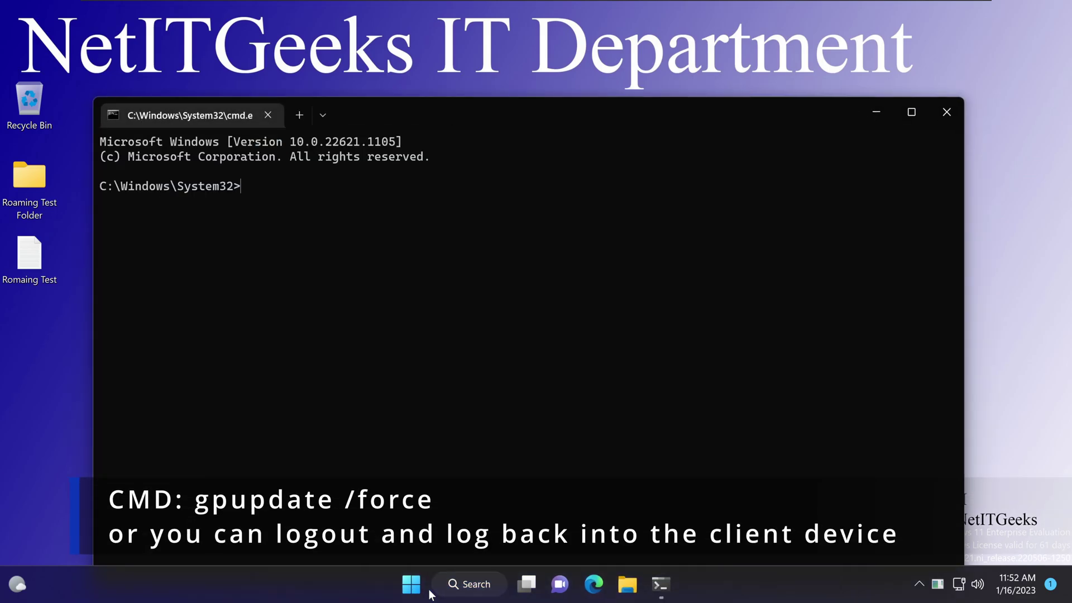
text(gpupdate)
text( /fo)
text(rce)
key(Return)
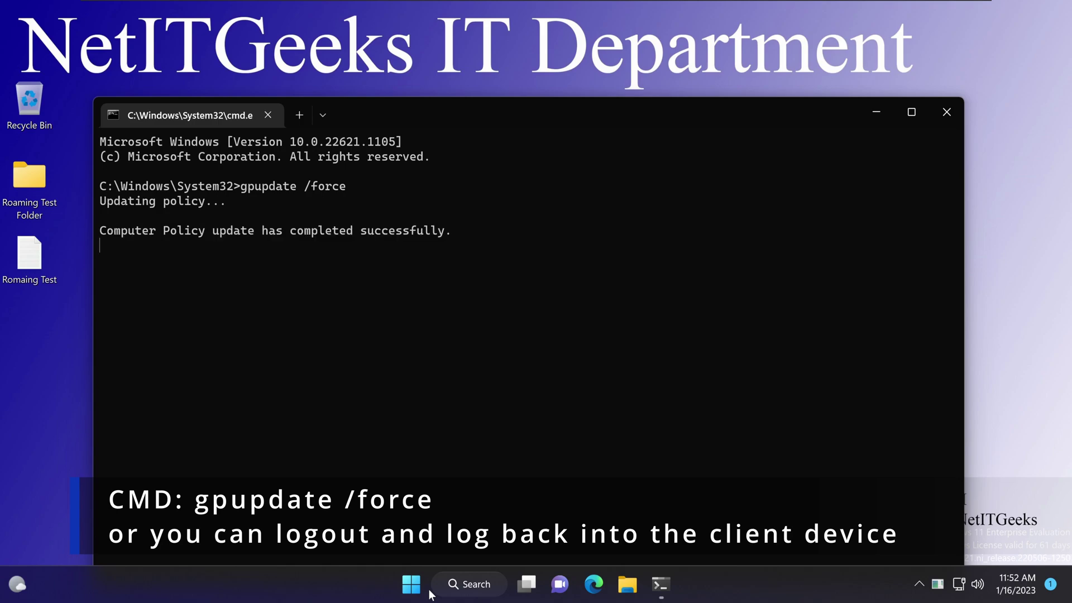
- Close the prompt and open DVD Drive (D:) from This PC in File Explorer
click(947, 111)
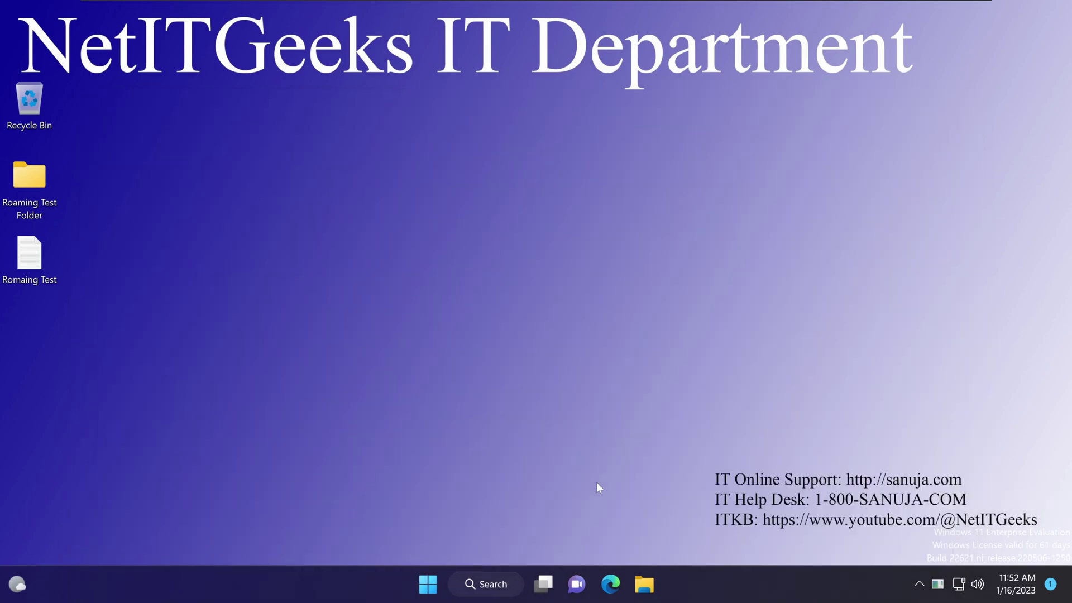
click(644, 583)
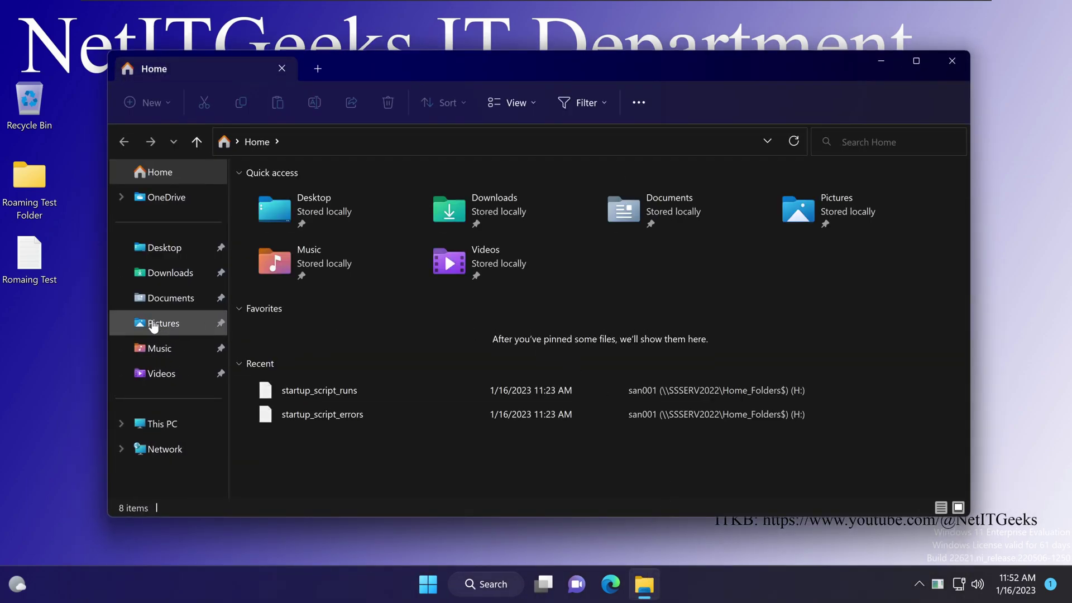
click(171, 426)
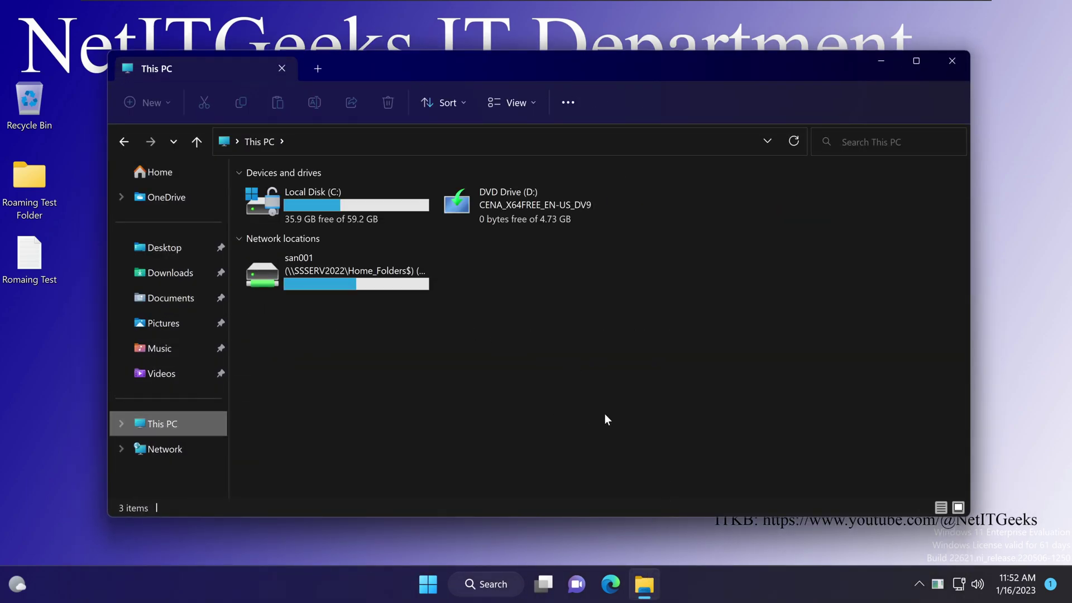
right_click(535, 211)
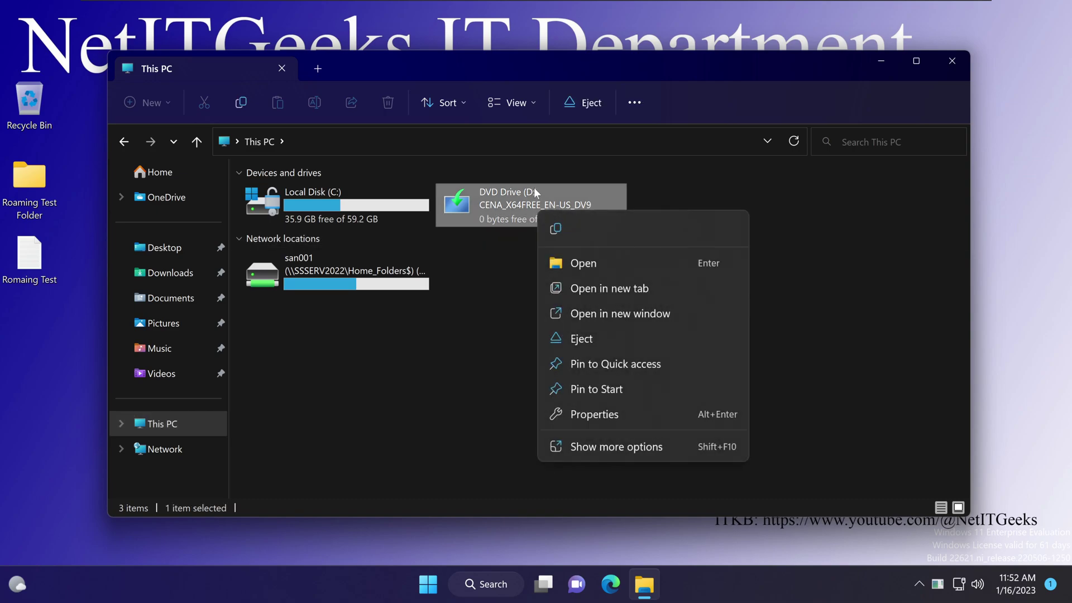
click(606, 264)
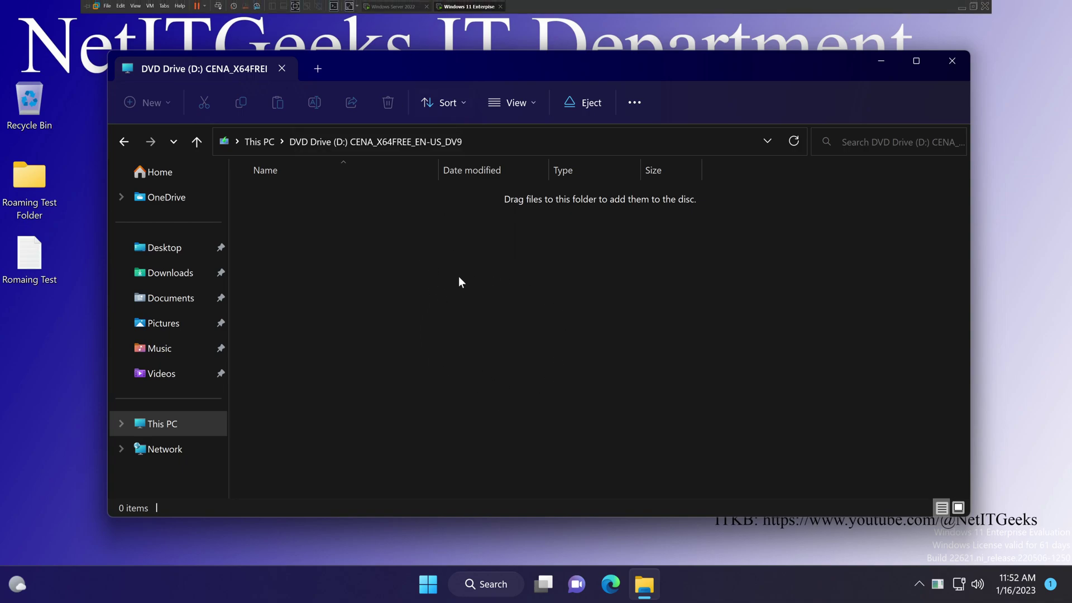
- Reopen DVD Drive (D:) from This PC to confirm it shows 0 items
click(176, 427)
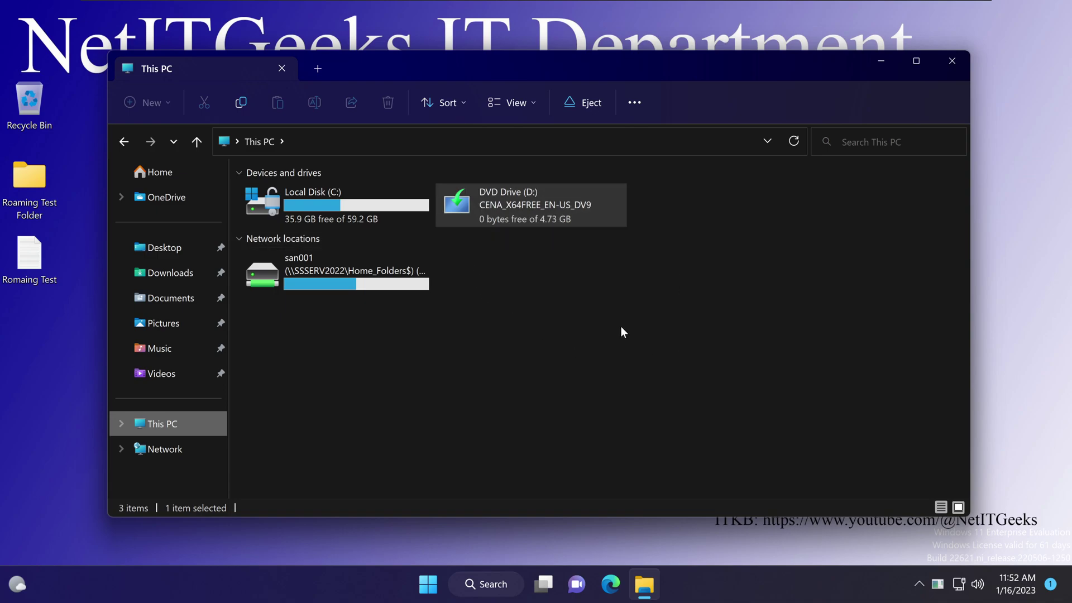
right_click(537, 208)
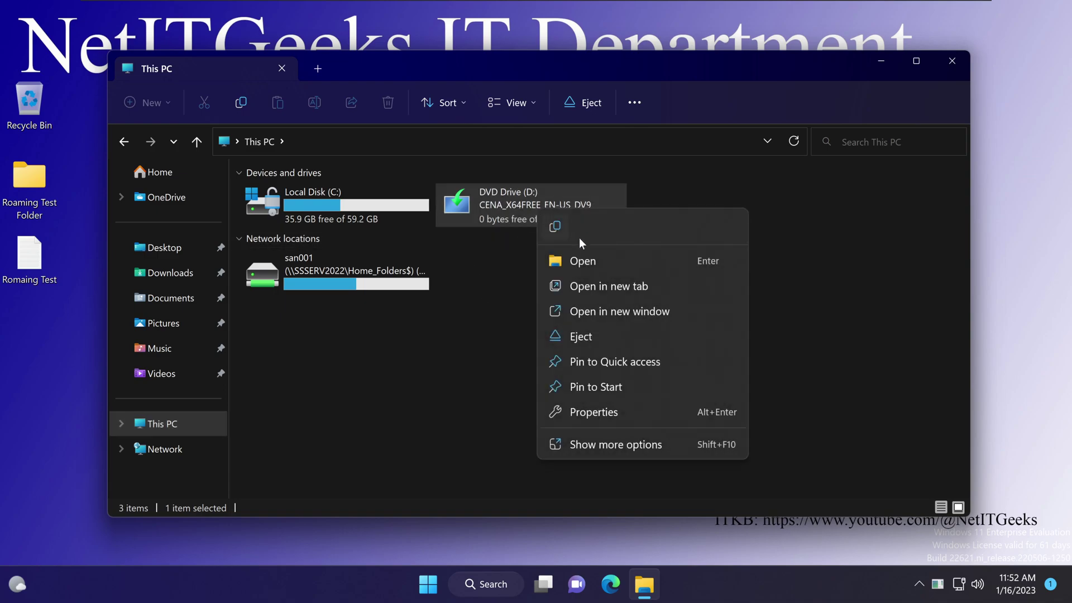
click(585, 263)
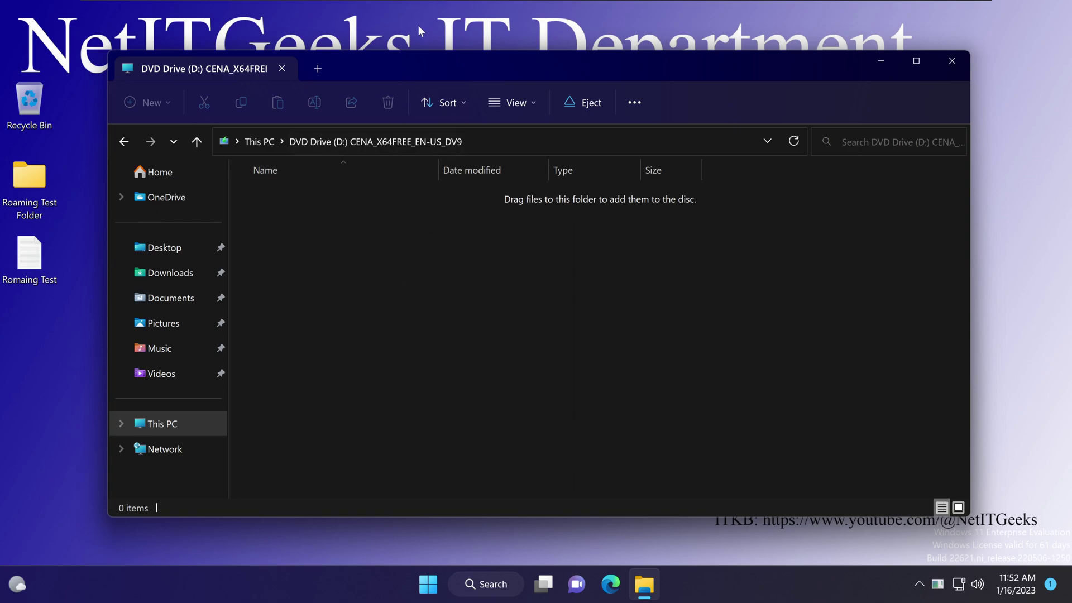
mouse_move(401, 5)
click(385, 7)
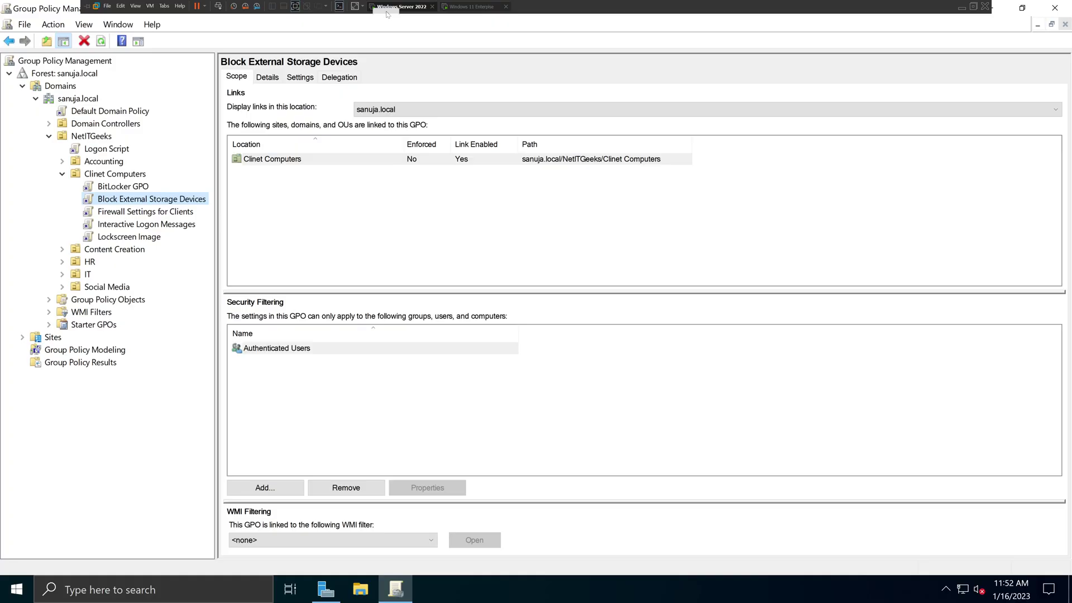